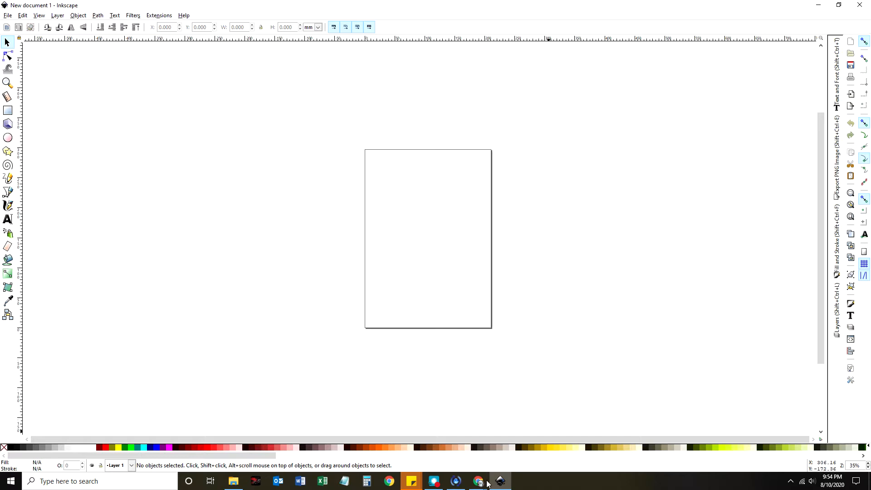
Step: Switch to Chrome and search Google Images for "2D character" in a new browser tab
mouse_move(477, 485)
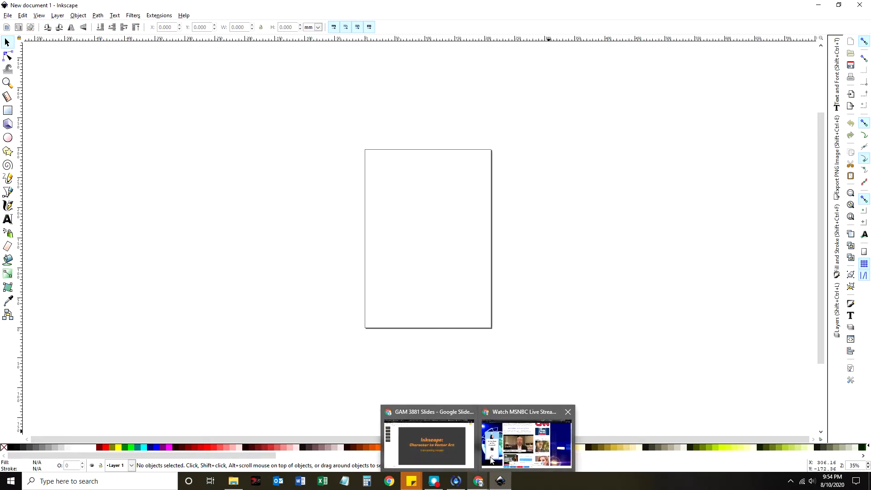
left_click(435, 452)
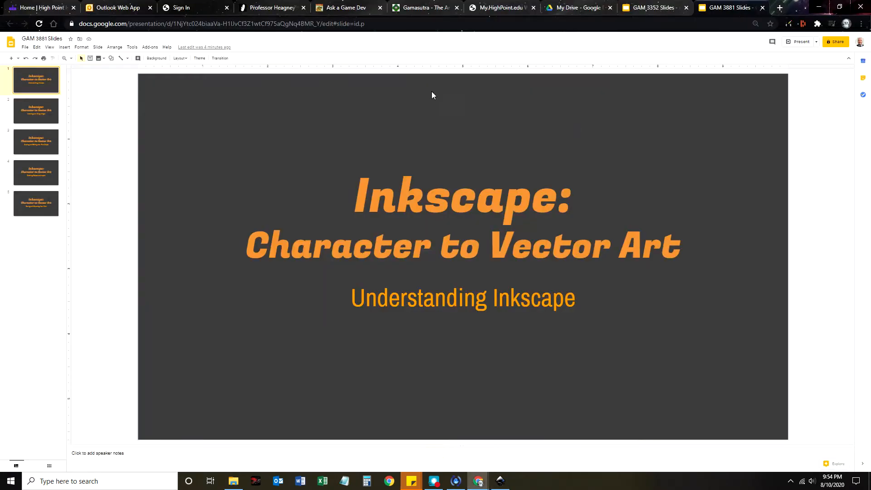
left_click(781, 7)
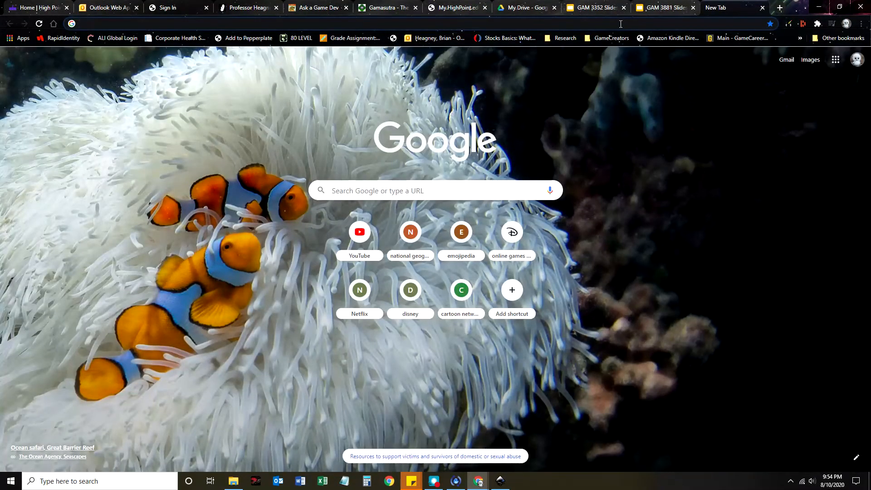
left_click(621, 24)
type("2D character")
key("Return")
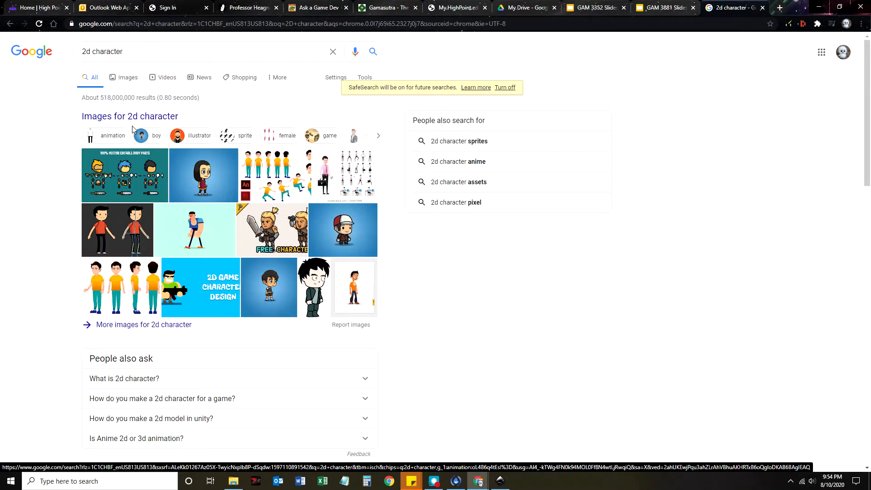
left_click(127, 78)
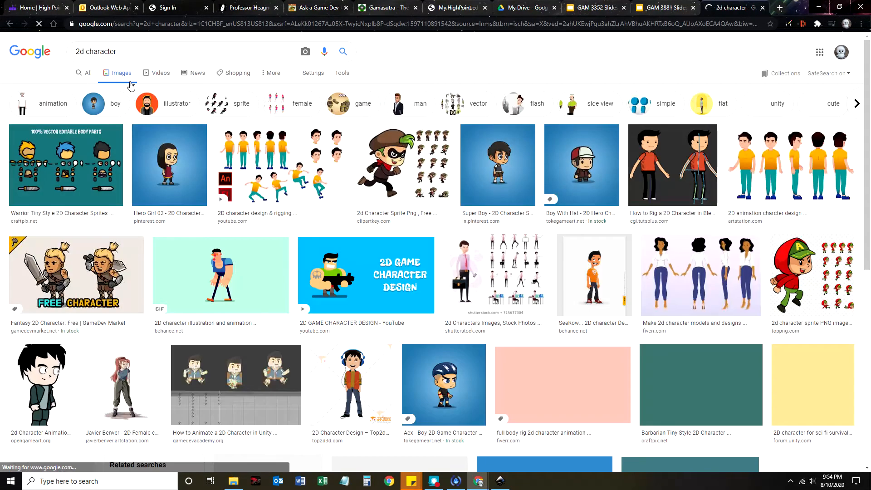
Step: Browse the image results, open the "2D Video Game Character Animation" picture with four characters, and copy the image
scroll(548, 364, "down", 4)
scroll(548, 364, "down", 7)
scroll(548, 363, "up", 4)
scroll(548, 363, "up", 5)
scroll(548, 364, "down", 4)
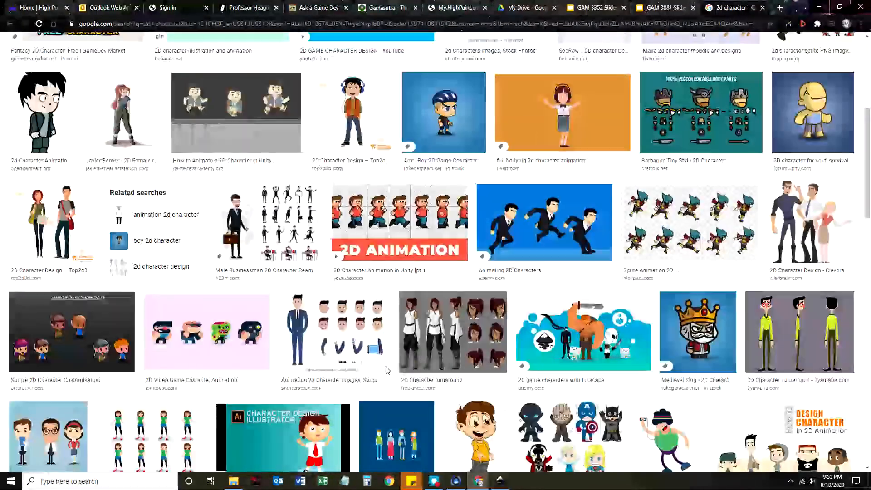
left_click(209, 348)
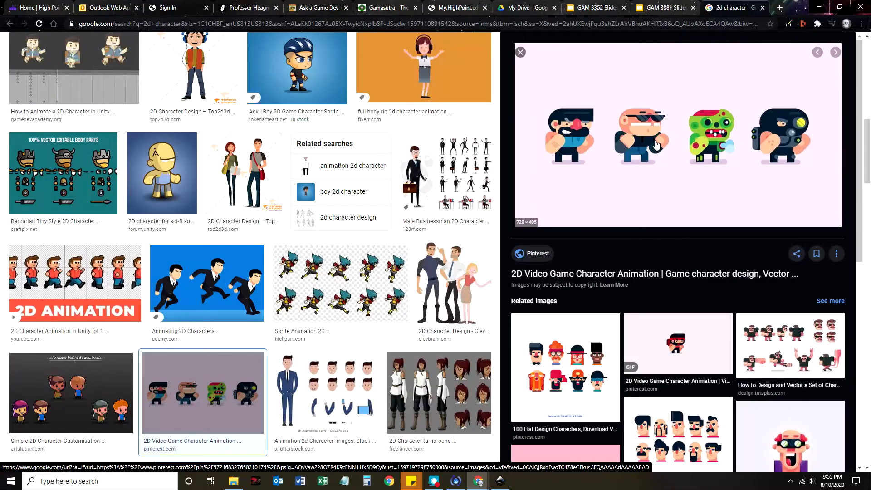
right_click(693, 135)
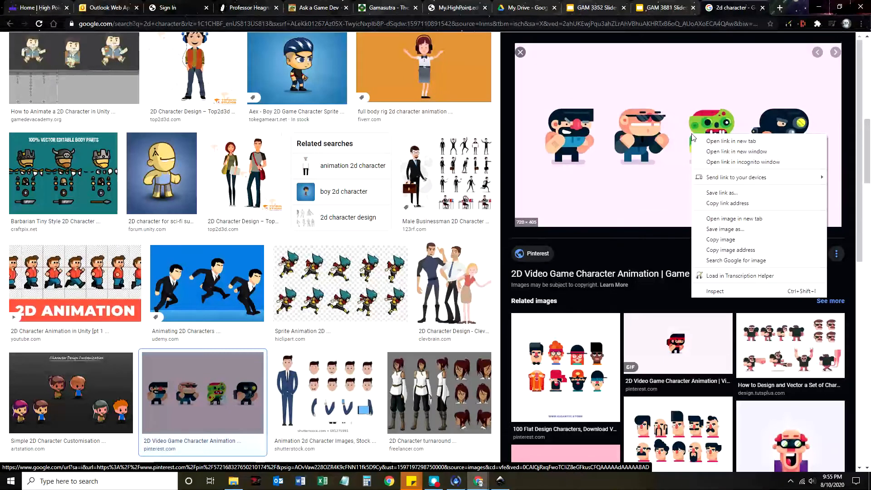
left_click(721, 241)
Step: Start saving the previewed image to disk, creating and opening a new folder named 2DCharacterStart inside GAM3881
right_click(658, 134)
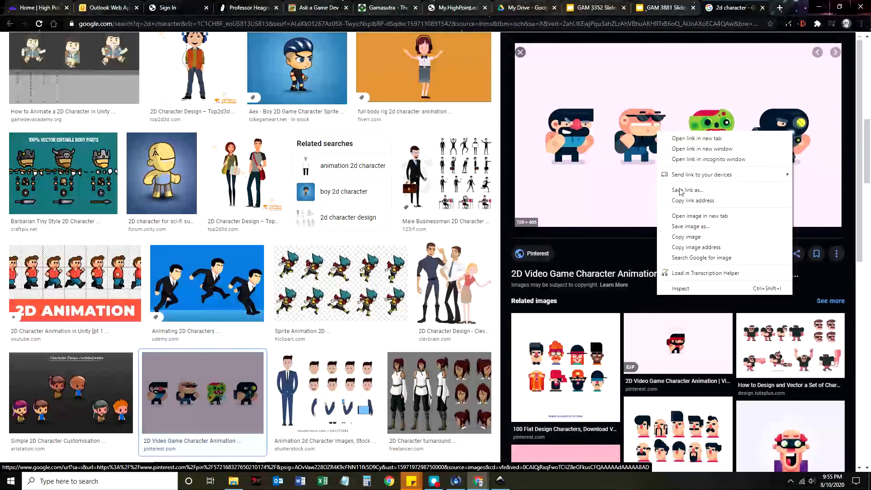
left_click(687, 226)
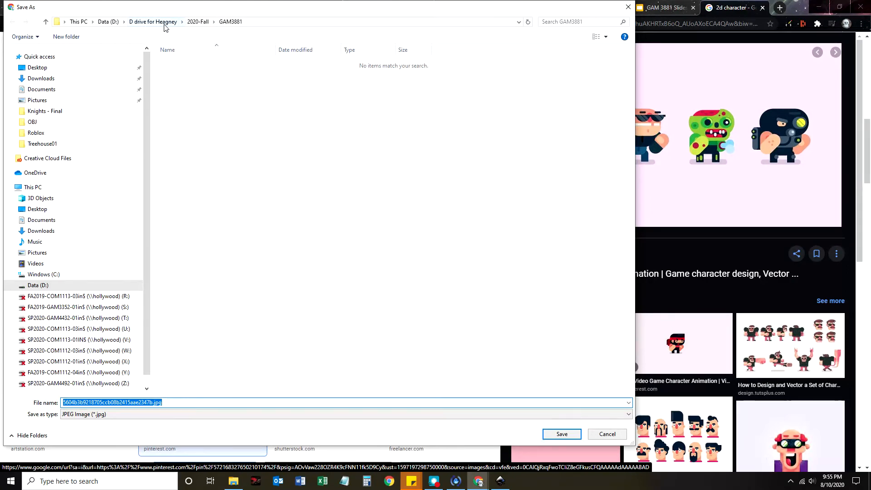
left_click(69, 35)
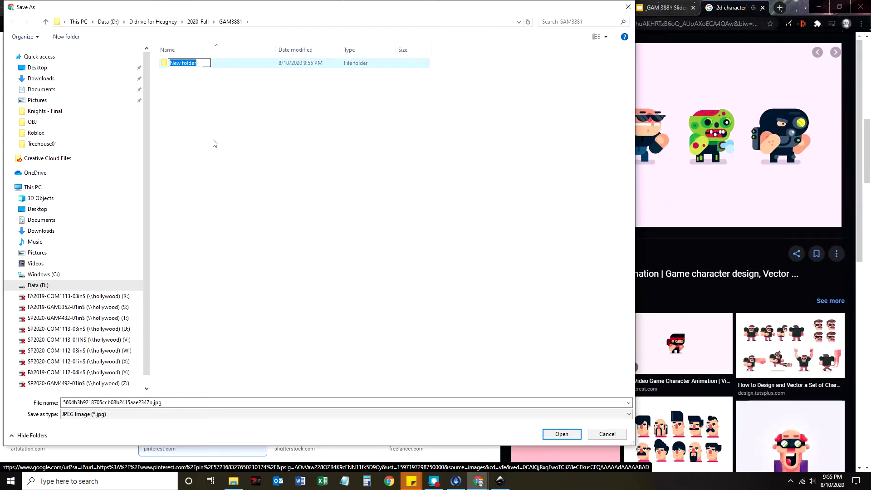
type("2DCharacterStart")
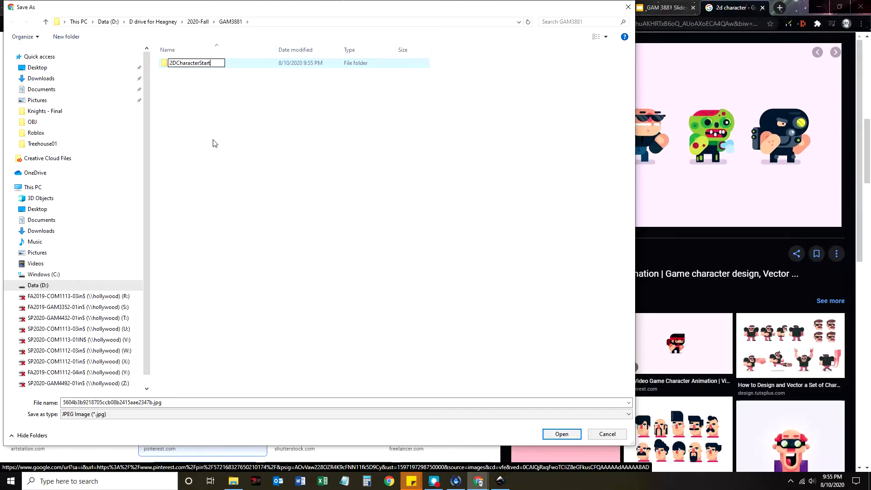
key("Return")
double_click(181, 62)
Step: Create a subfolder named Downloads inside 2DCharacterStart and open it as the save location
left_click(67, 36)
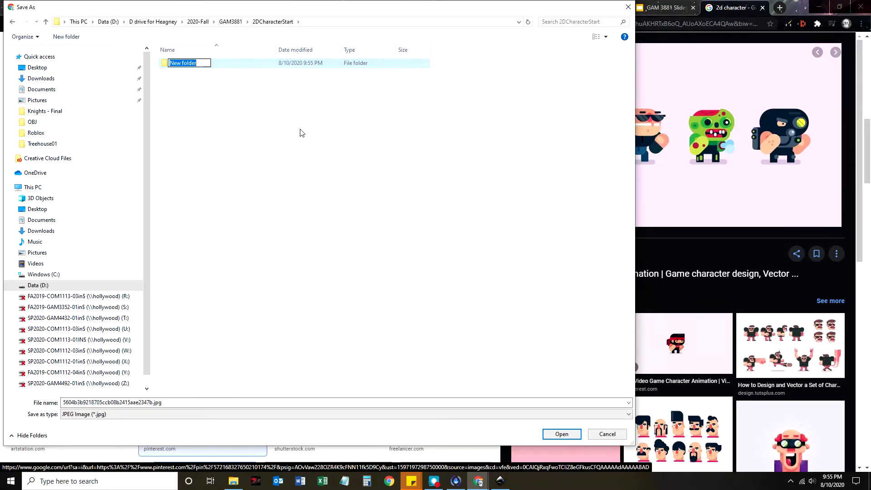
type("Download")
key("Return")
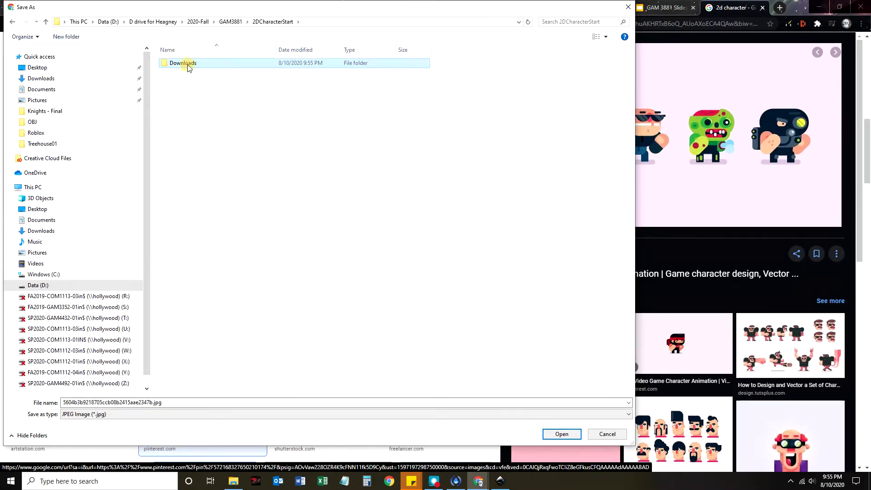
double_click(189, 64)
Step: Save the image as FourCharacters.jpg in the Downloads subfolder and switch to Inkscape
left_click(124, 403)
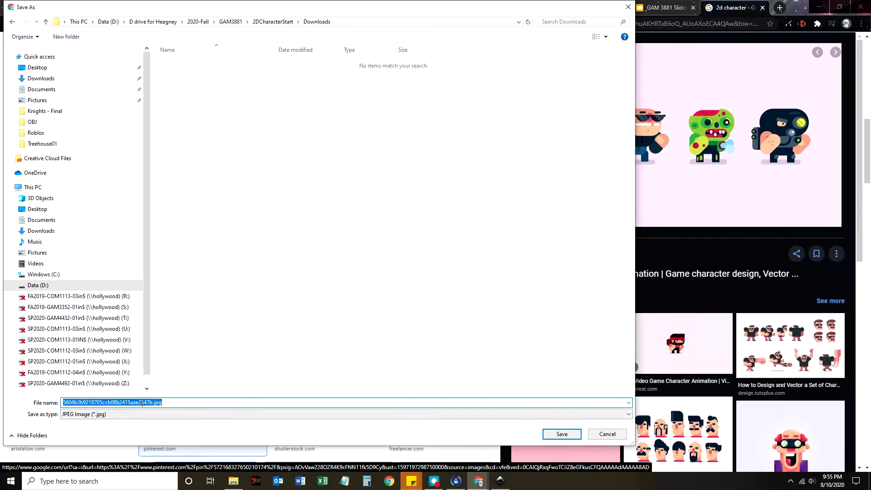
left_click_drag(153, 403, 33, 388)
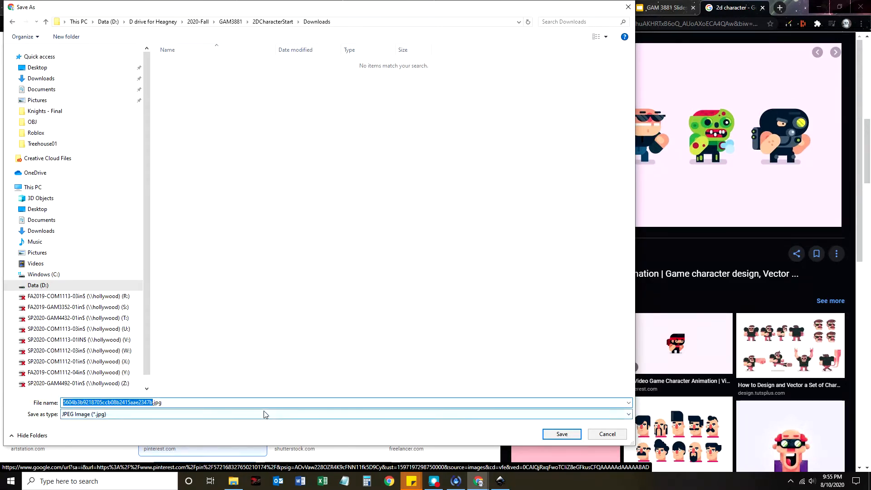
key("BackSpace")
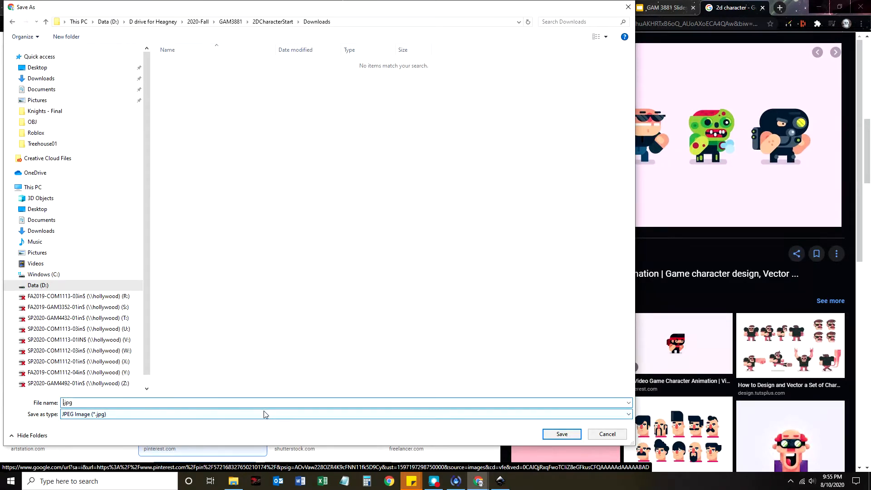
type("FourCharacters")
key("Return")
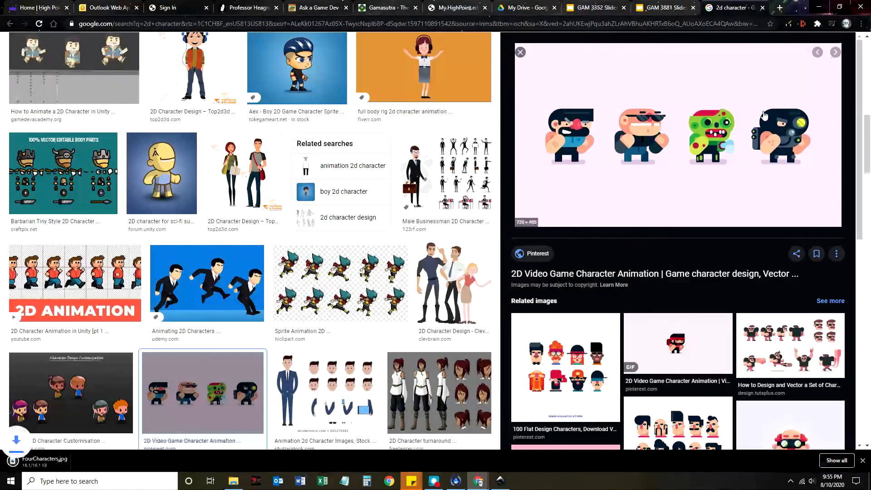
left_click(820, 8)
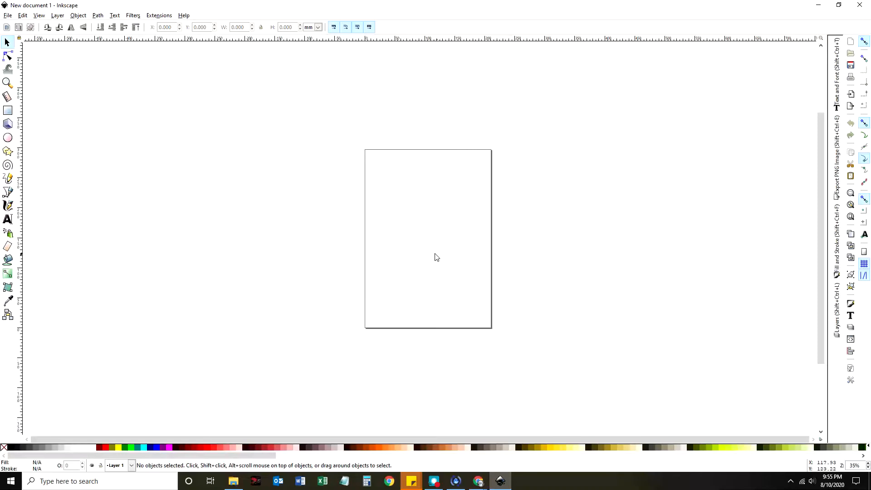
Step: Copy the four-character image from the Chrome preview and return to the blank Inkscape document
left_click(479, 481)
left_click(447, 460)
right_click(672, 187)
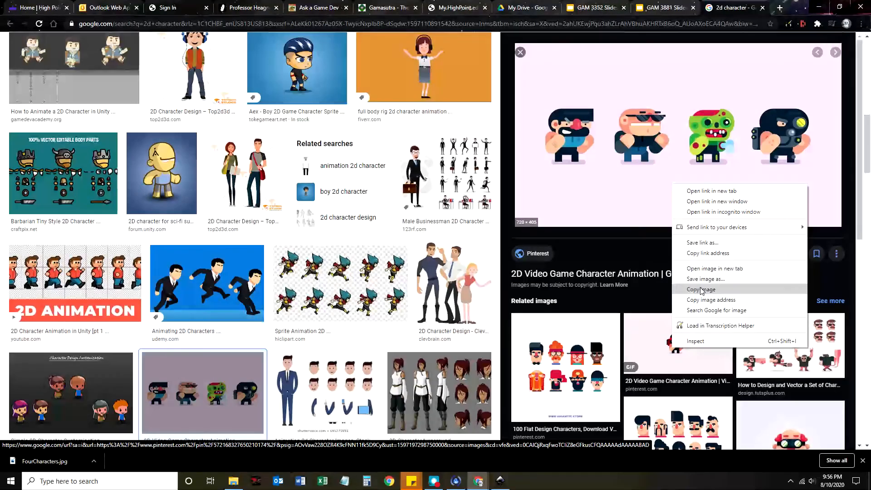
left_click(818, 7)
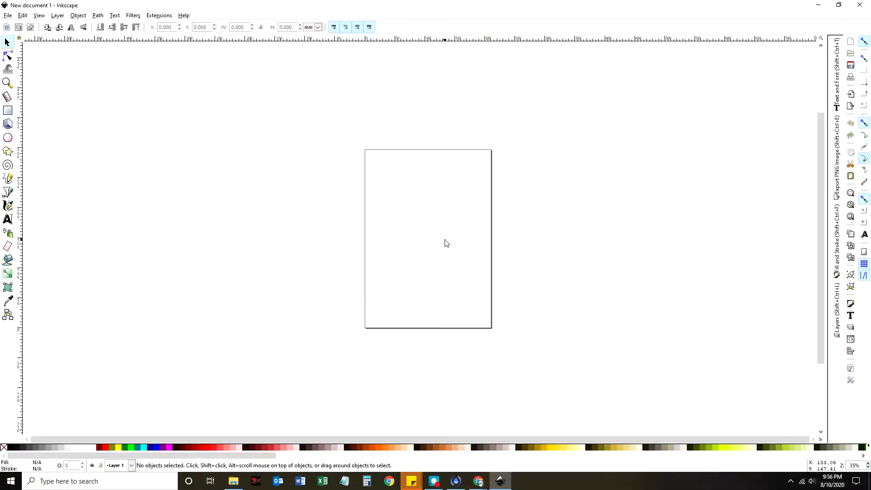
Step: Paste the copied image, move it onto the upper part of the page, and delete it
key("ctrl+v")
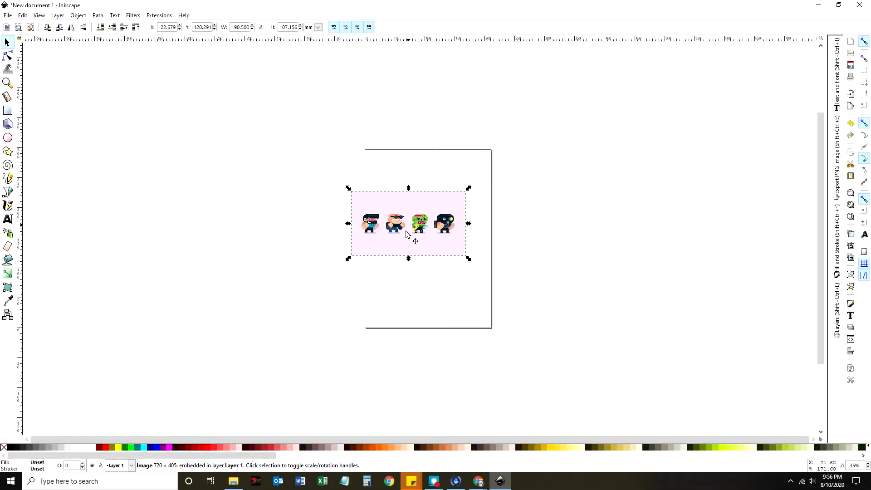
left_click_drag(399, 241, 407, 196)
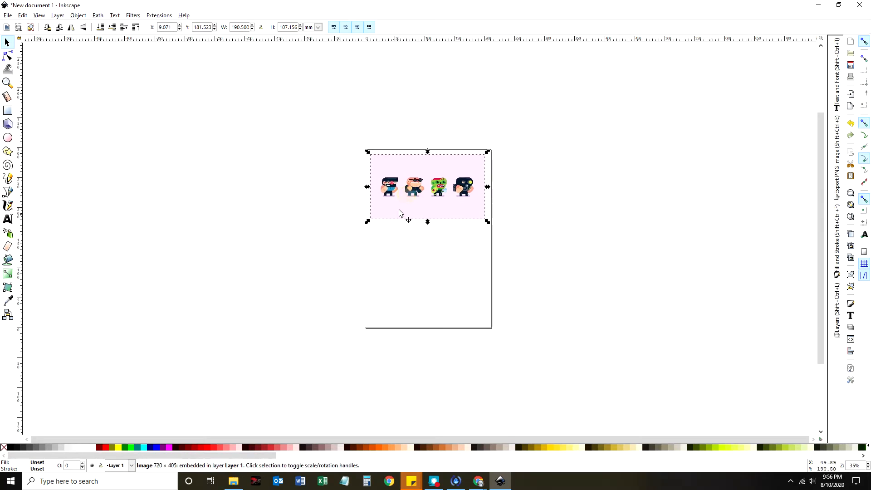
key("Delete")
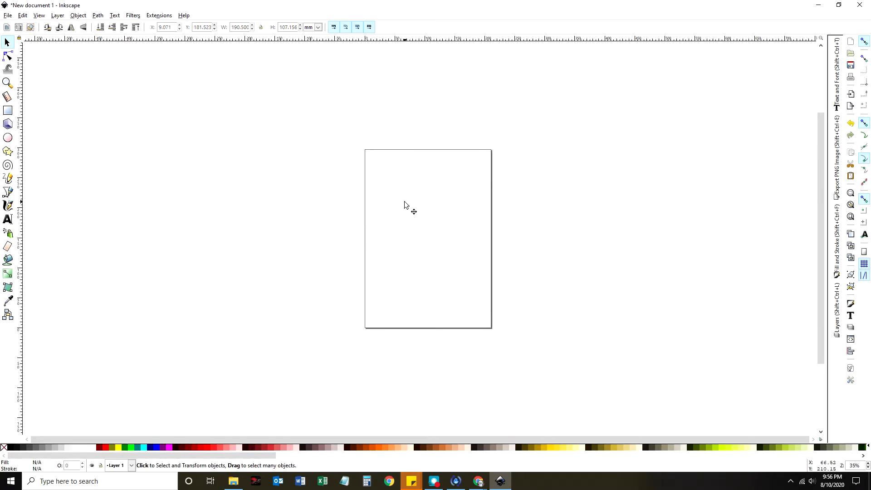
Step: Start importing a file into the document and browse to the Data (D:) drive
left_click(9, 16)
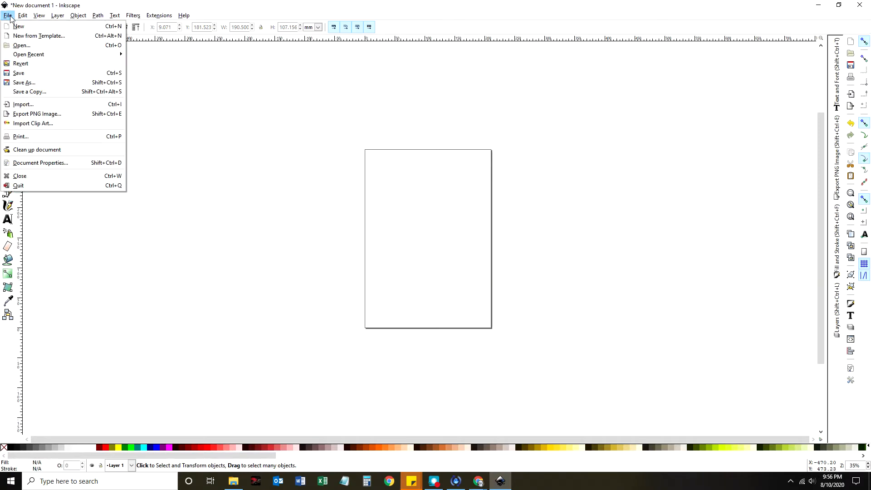
left_click(22, 105)
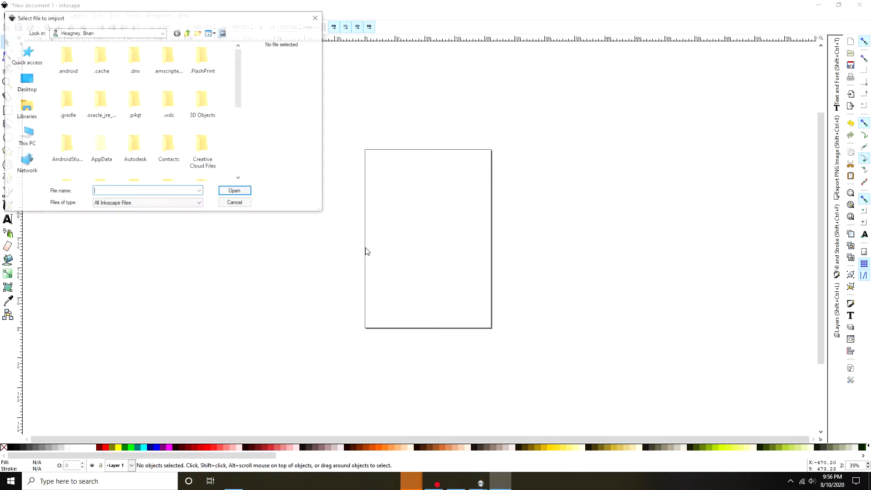
left_click_drag(147, 20, 341, 71)
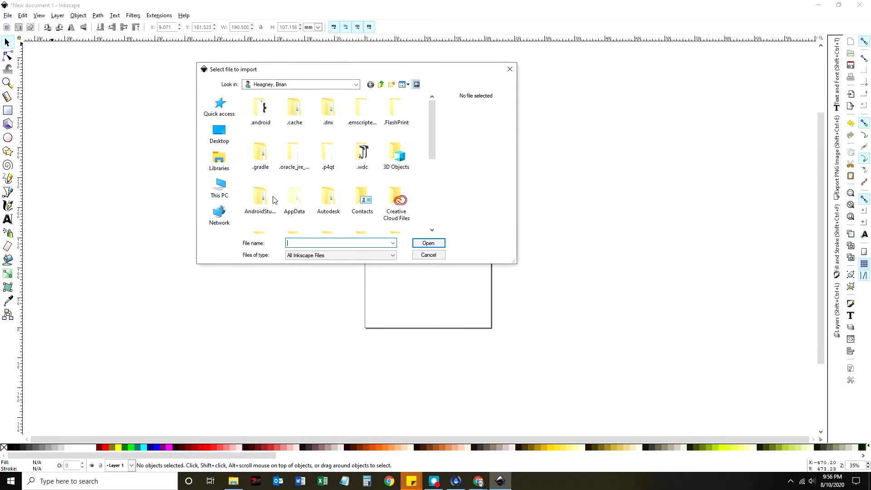
left_click(230, 198)
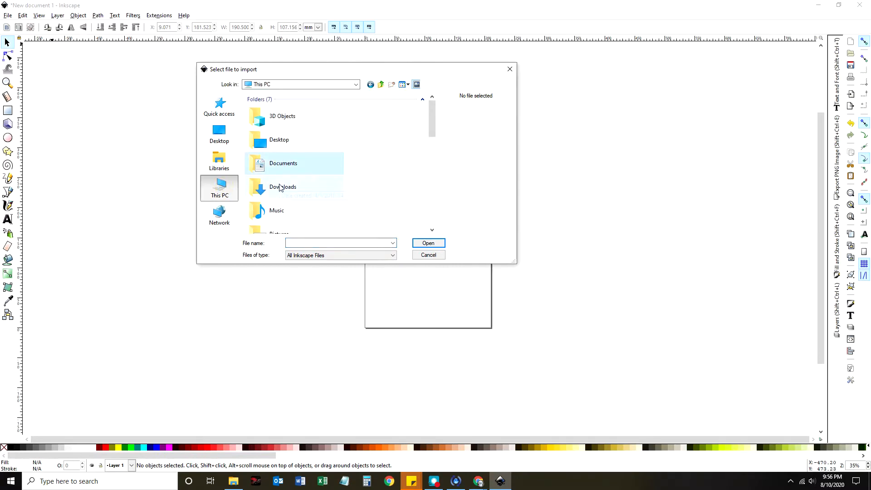
scroll(289, 206, "down", 3)
scroll(292, 210, "down", 3)
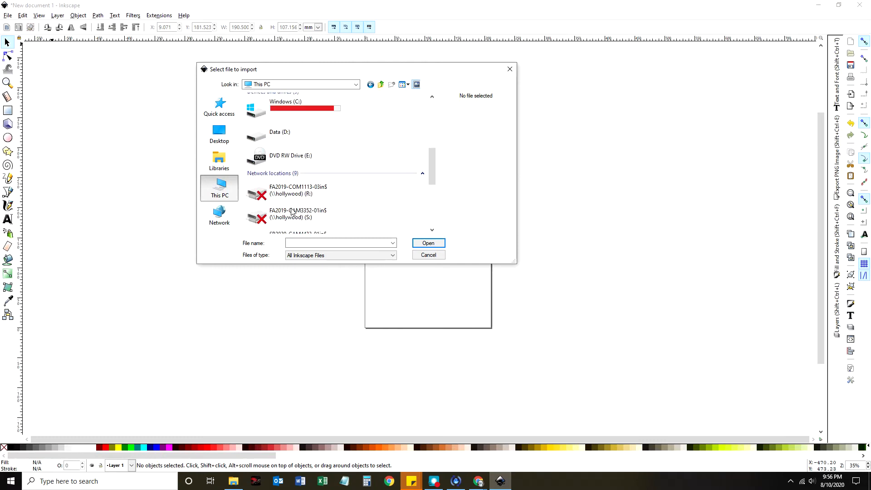
left_click(296, 144)
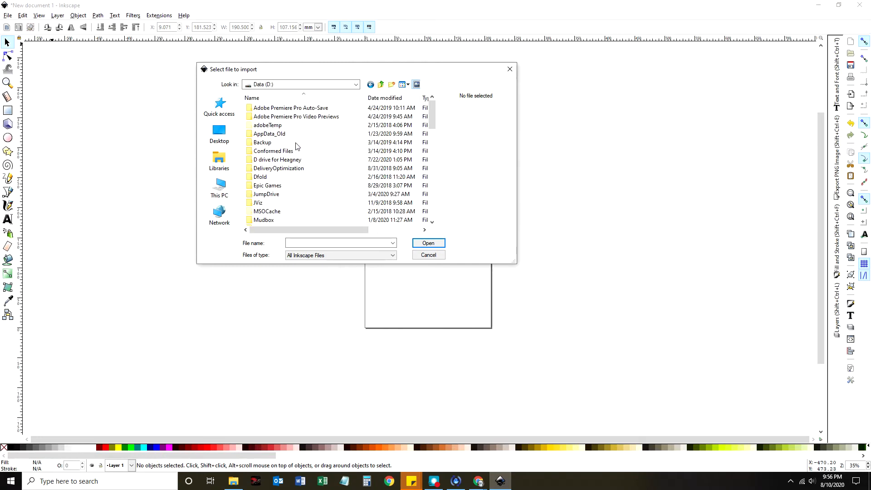
Step: Choose FourCharacters.jpg for import from the Downloads subfolder of 2DCharacterStart, inside 2020-Fall > GAM3881
double_click(282, 159)
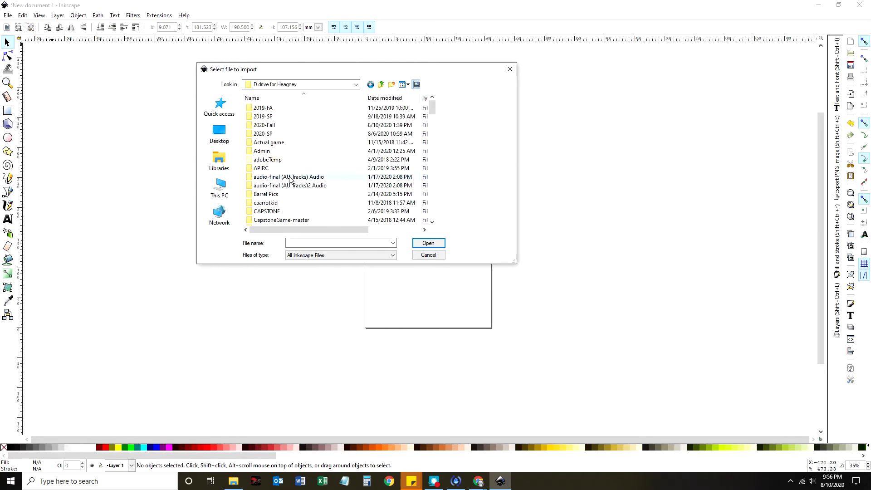
double_click(261, 130)
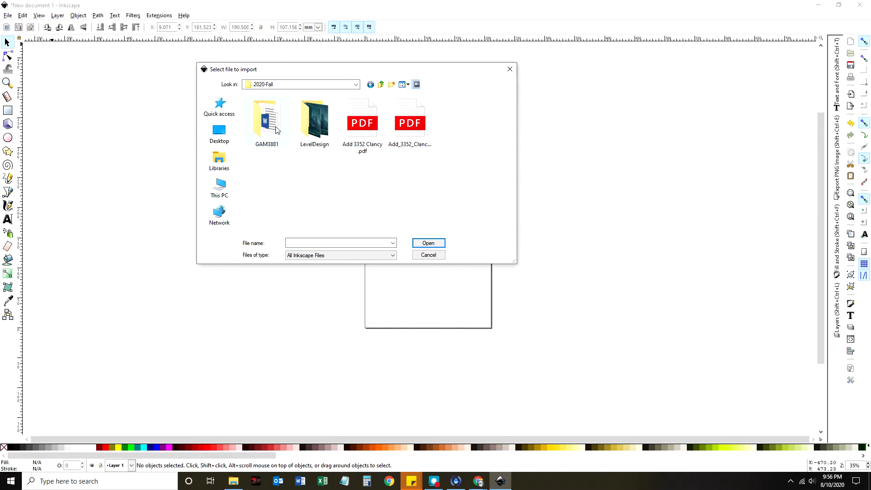
double_click(276, 131)
double_click(277, 108)
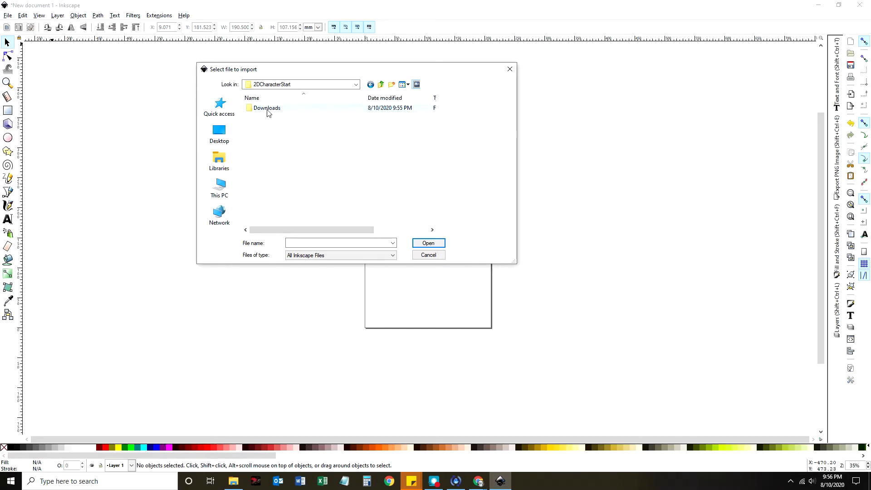
double_click(267, 112)
double_click(267, 125)
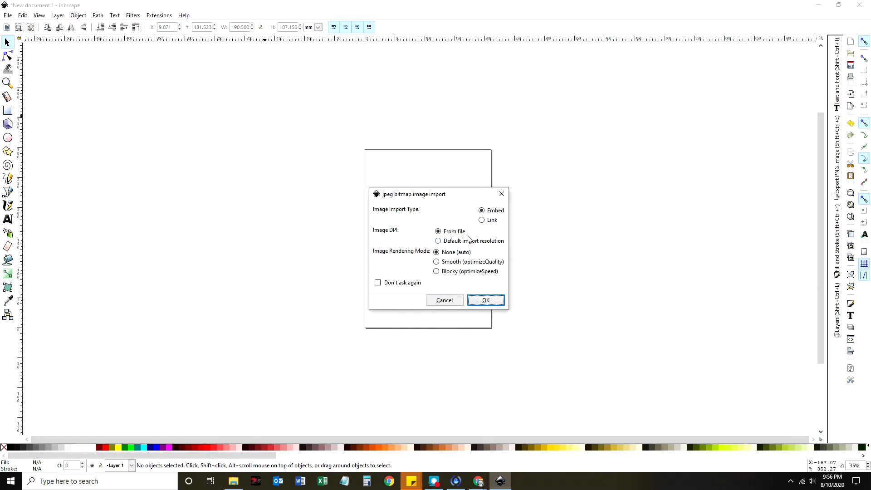
Step: Import the JPEG as an embedded image with its DPI taken from the file and rendering mode None (auto)
left_click_drag(432, 200, 256, 130)
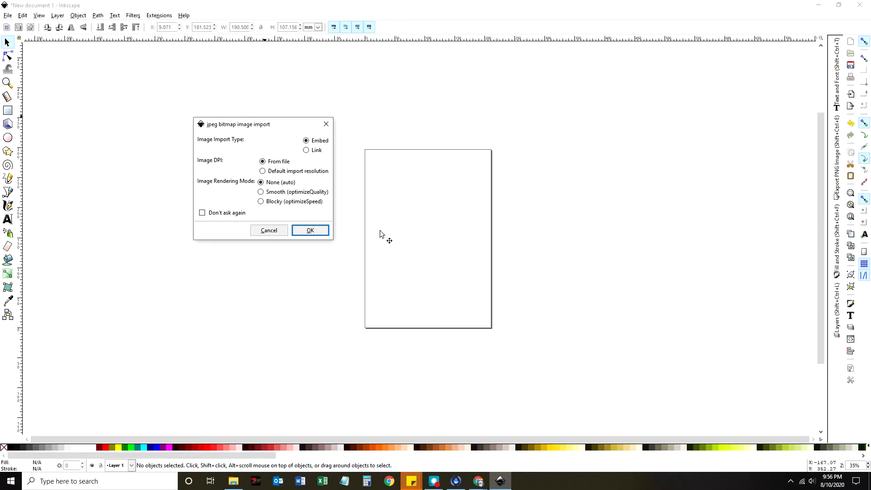
left_click(307, 151)
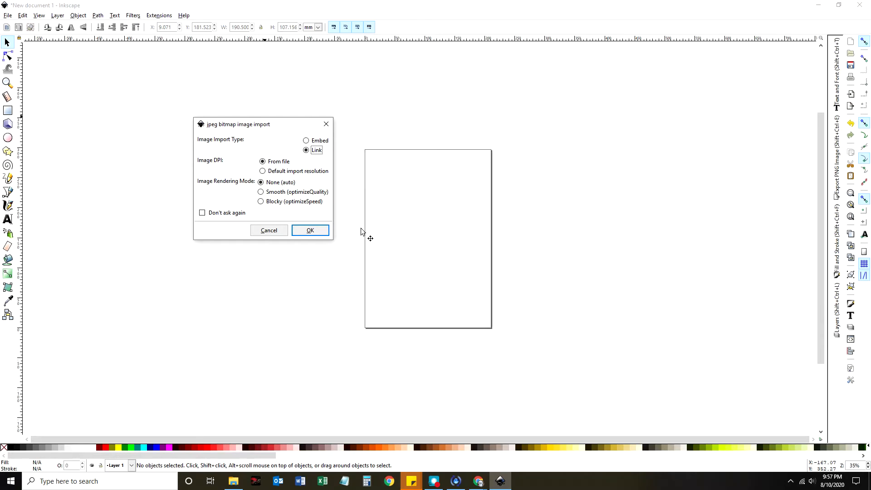
left_click(307, 141)
left_click(319, 231)
Step: Move the imported four-character image off the page, to the empty canvas beside its upper-left corner
left_click_drag(305, 230, 413, 196)
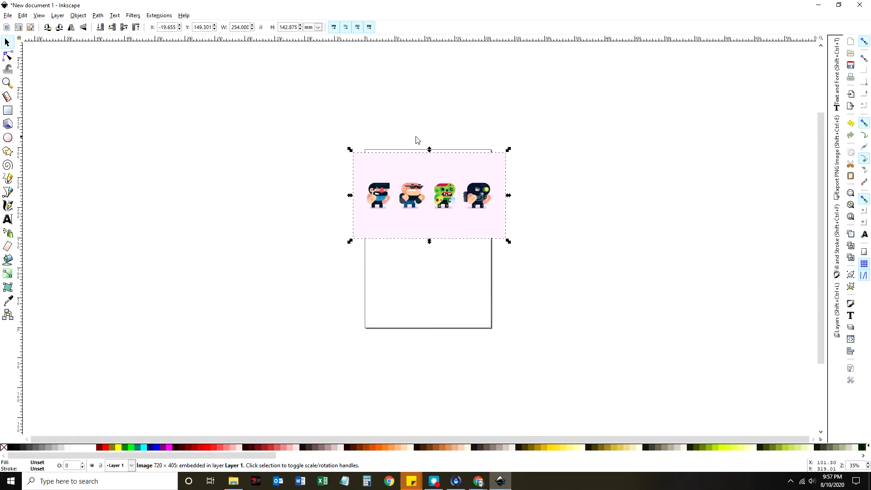
left_click_drag(394, 167, 200, 155)
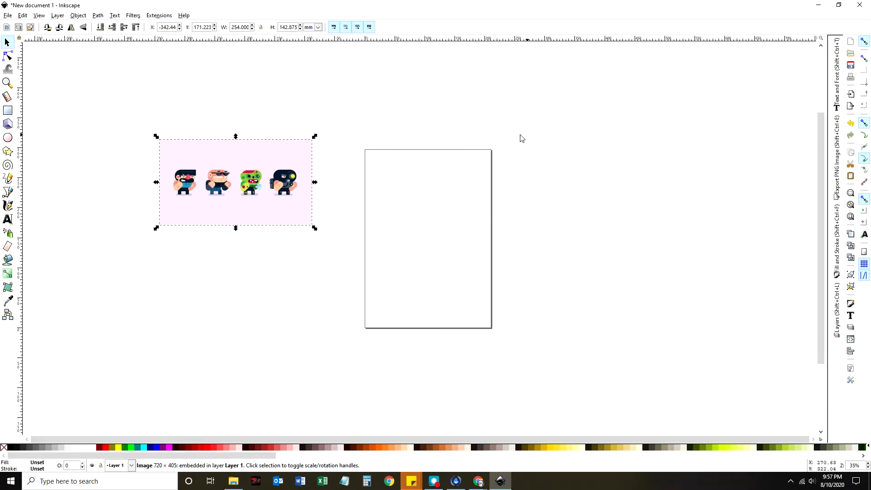
left_click_drag(249, 164, 240, 137)
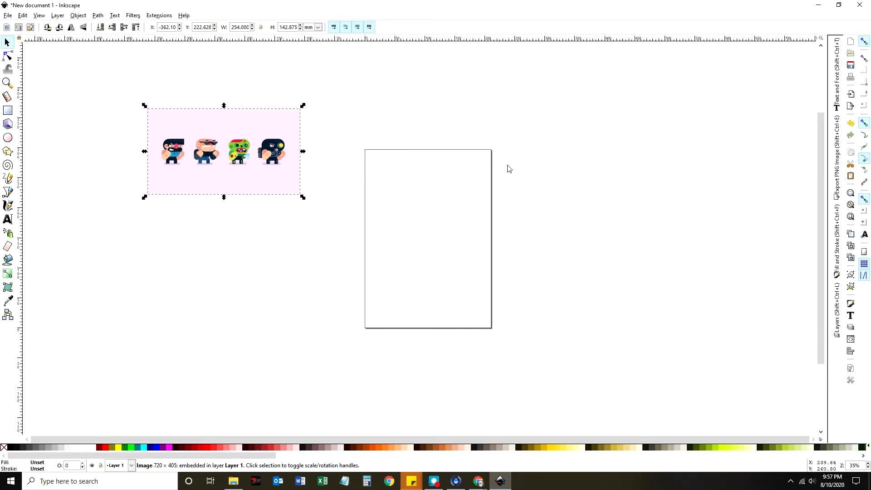
left_click_drag(227, 140, 285, 140)
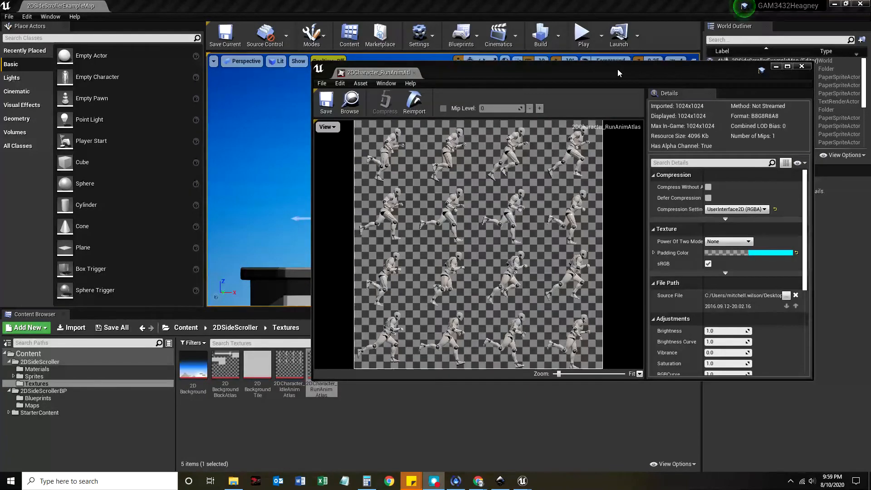
Step: Examine the dimensions and frame layout of the 2DCharacter_RunAnimAtlas texture in Unreal Engine
left_click_drag(617, 69, 508, 57)
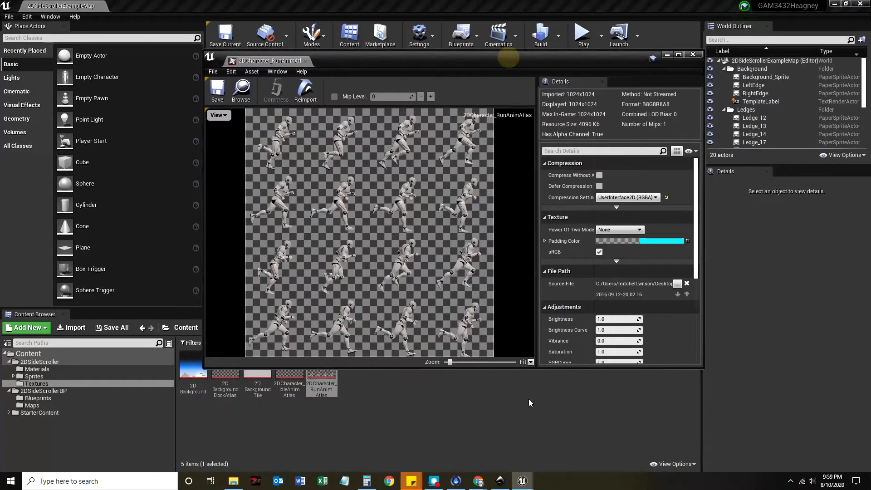
left_click(500, 481)
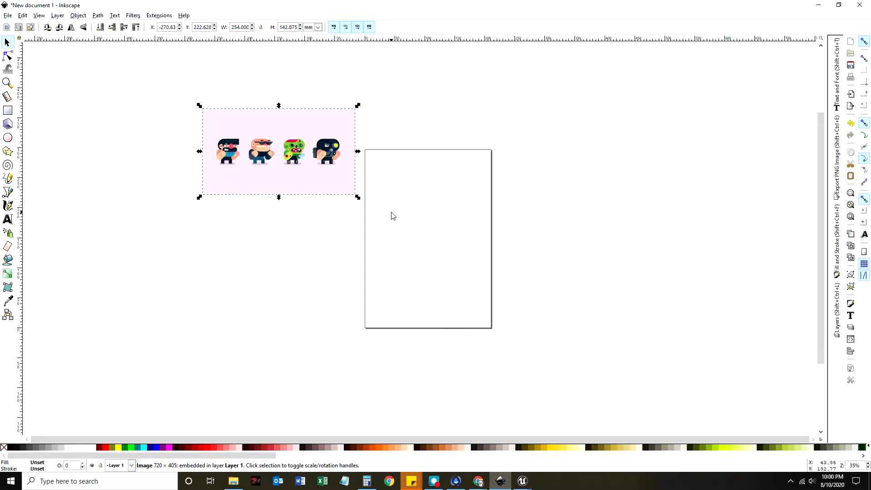
left_click(819, 7)
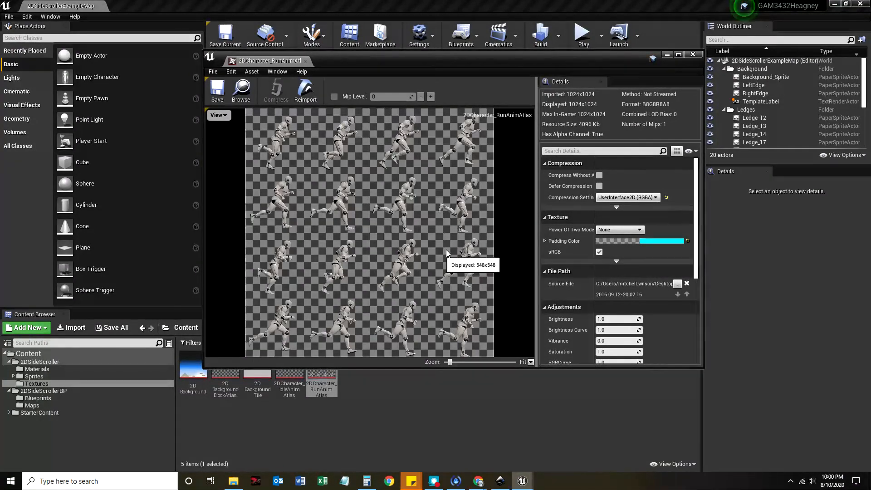
left_click_drag(339, 63, 402, 119)
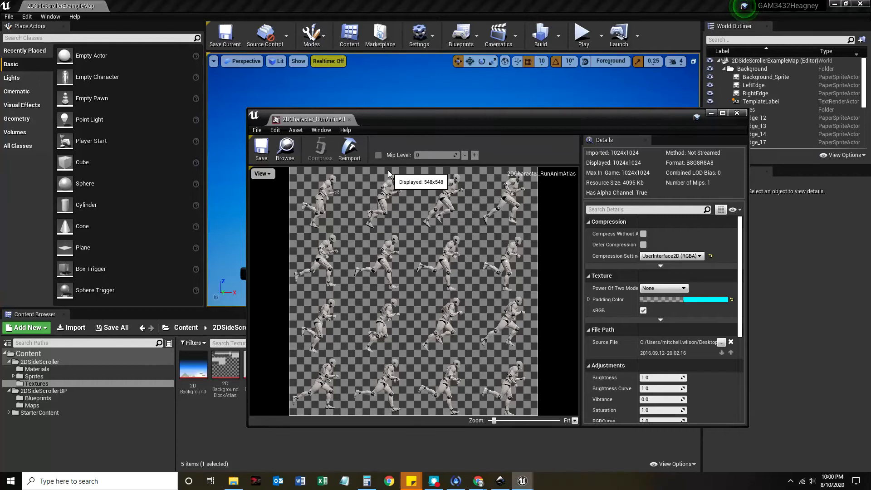
left_click_drag(477, 114, 427, 98)
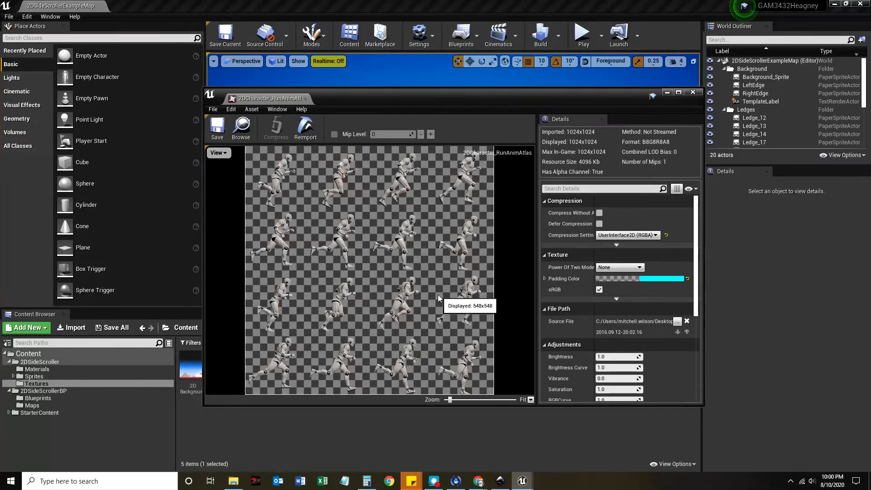
Step: Check the 1024 ÷ 4 frame-size calculation in Calculator, put the texture window away and return to Inkscape
left_click(367, 482)
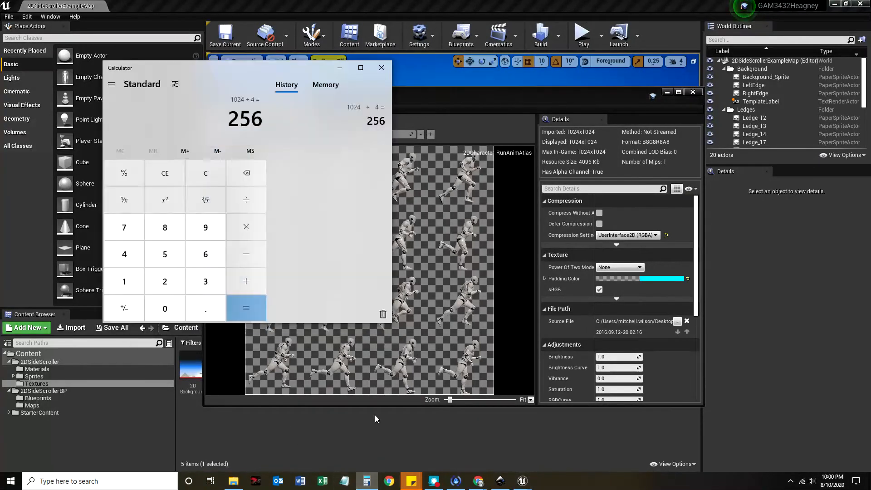
left_click(339, 68)
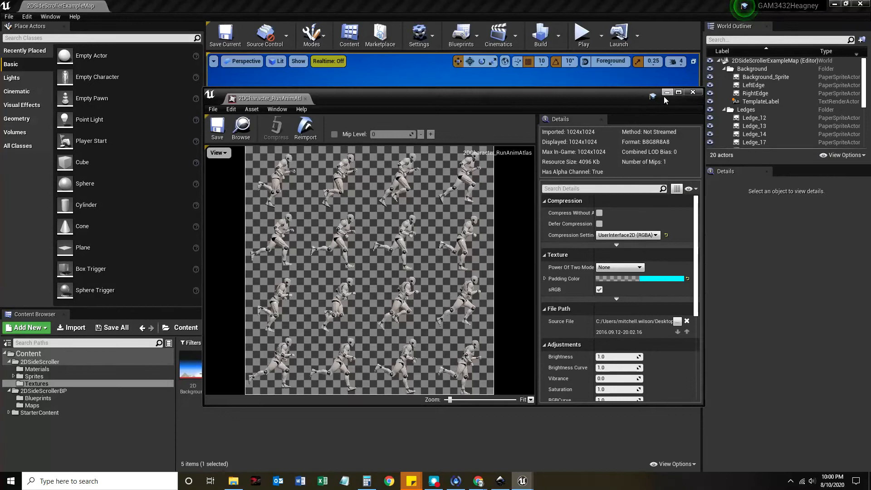
left_click(667, 92)
left_click(500, 481)
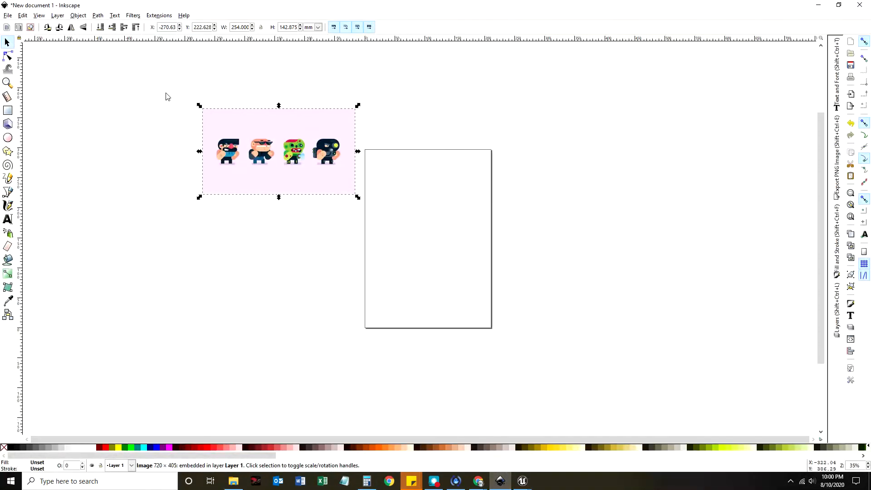
Step: Open the document properties and set the custom page size units to px
left_click(37, 16)
mouse_move(8, 15)
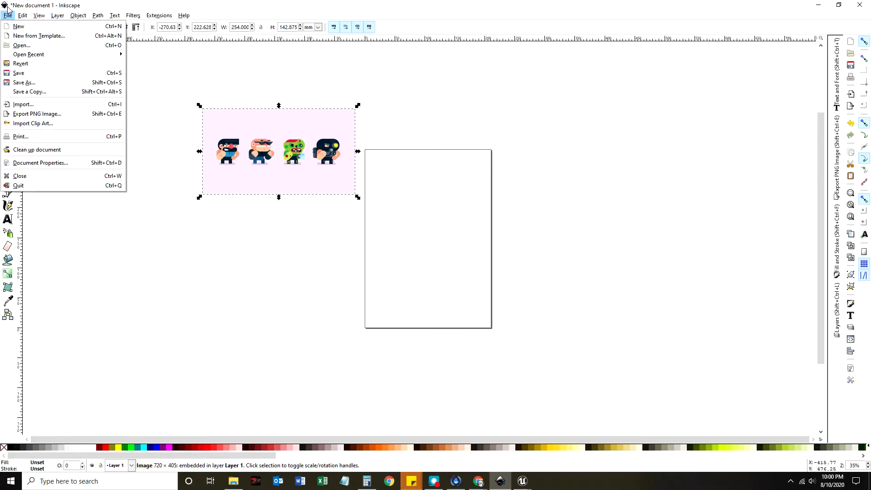
left_click(51, 169)
left_click_drag(410, 56, 612, 66)
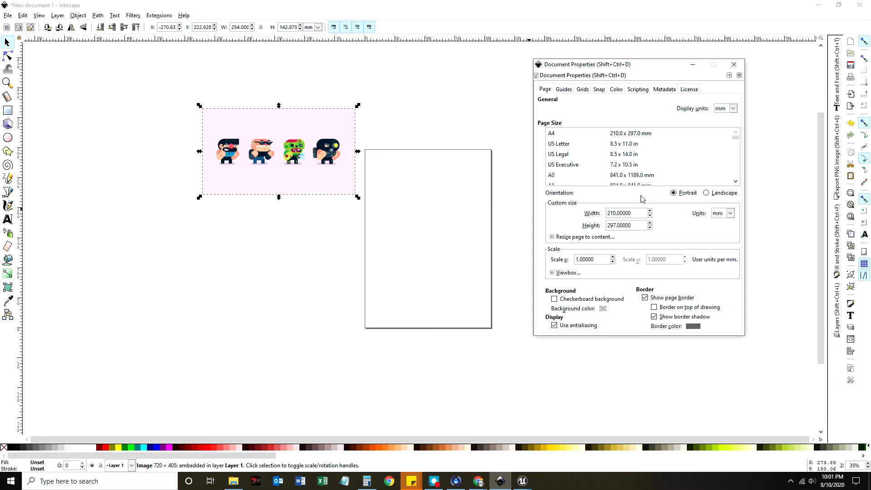
left_click(732, 214)
left_click(719, 279)
Step: Set the custom page width and height to 256 px each
left_click_drag(633, 213, 600, 216)
type("256")
key("Return")
key("Tab")
type("2")
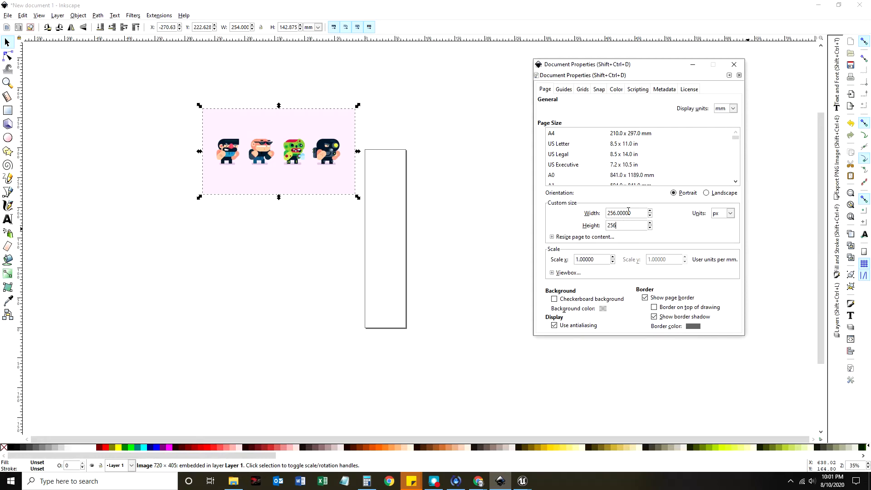
type("56")
key("Return")
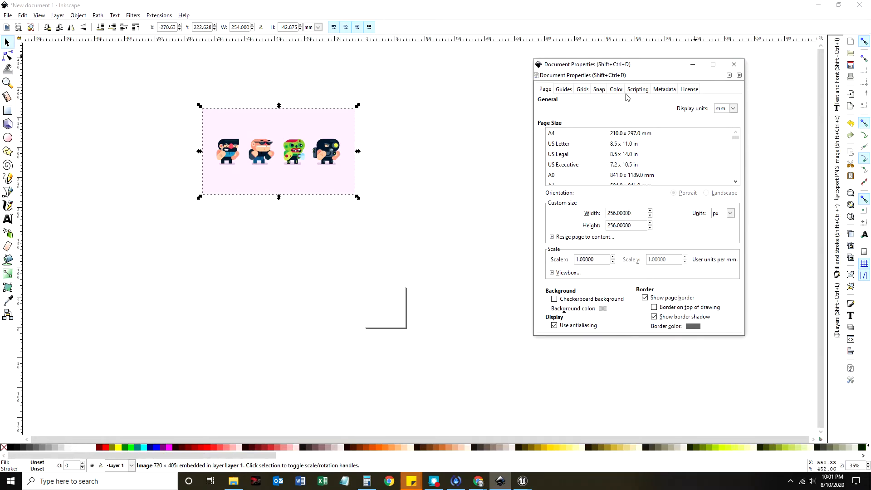
Step: Toggle the page border and its shadow off and back on
left_click_drag(637, 67, 531, 81)
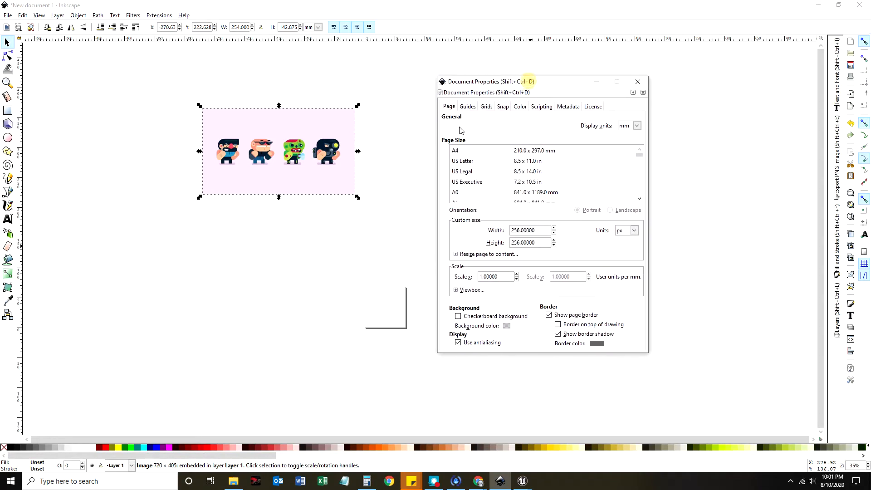
left_click(549, 315)
left_click(549, 315)
left_click(558, 334)
left_click(559, 336)
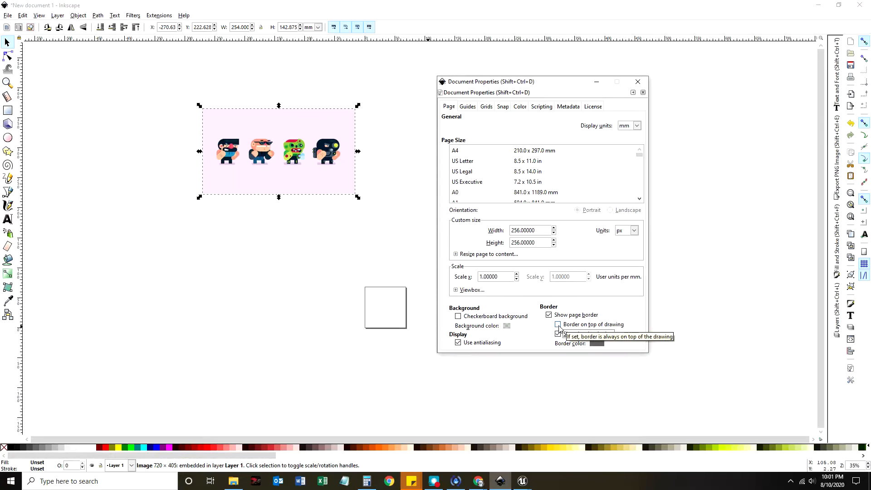
Step: Enable drawing the page border on top of the drawing, testing the option with the character image moved over the page
left_click(558, 325)
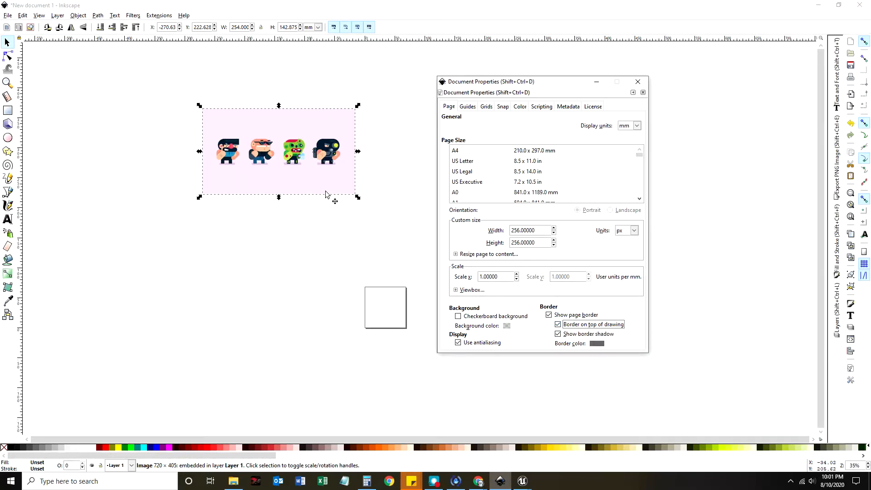
mouse_move(328, 195)
left_mouse_down()
mouse_move(314, 174)
mouse_move(355, 307)
mouse_move(383, 323)
mouse_move(388, 311)
mouse_move(376, 310)
mouse_move(414, 313)
mouse_move(392, 313)
left_mouse_up()
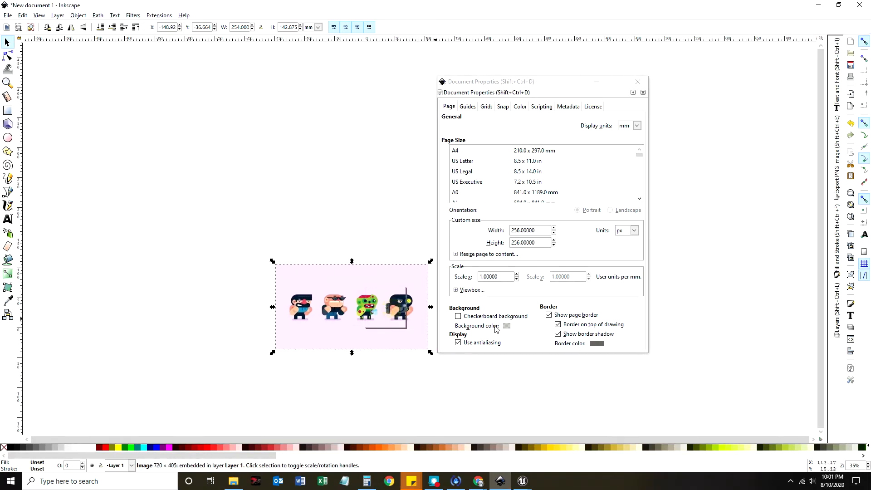
left_click(558, 324)
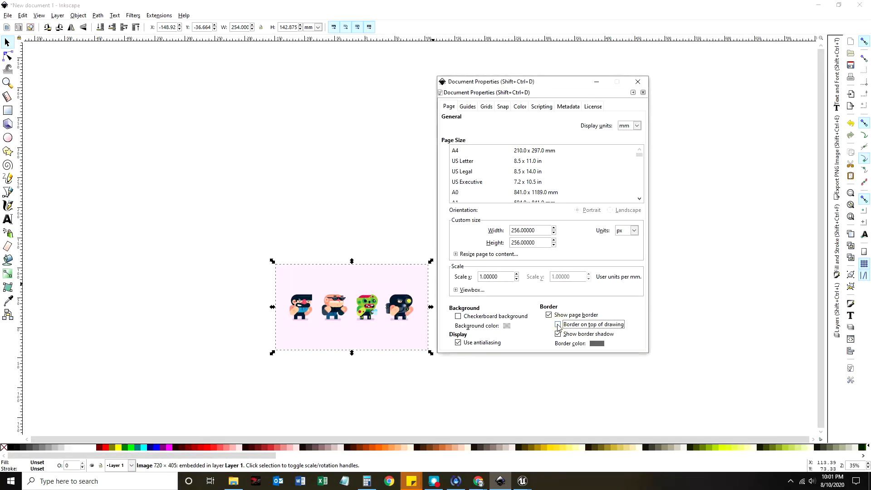
left_click(557, 325)
left_click_drag(392, 322, 336, 314)
Step: Try the checkerboard background, turn it back off, and move the character image clear of the page's left edge
left_click(458, 317)
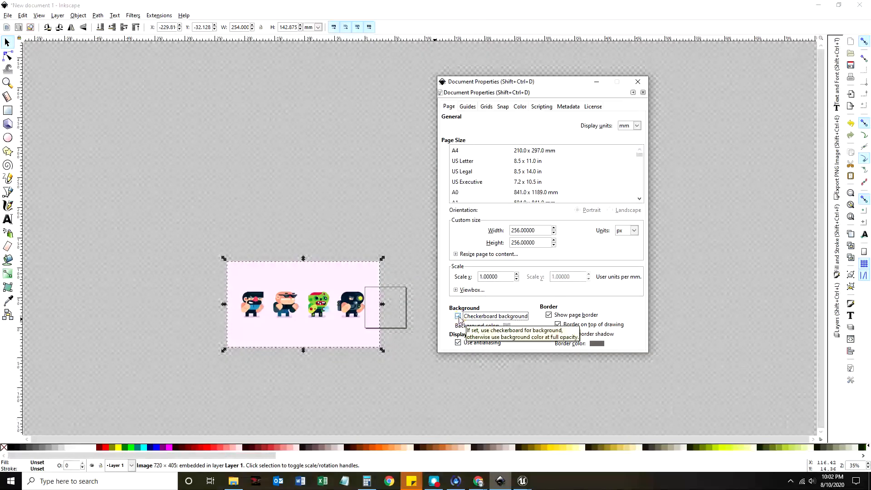
left_click(458, 316)
left_click_drag(318, 303, 298, 299)
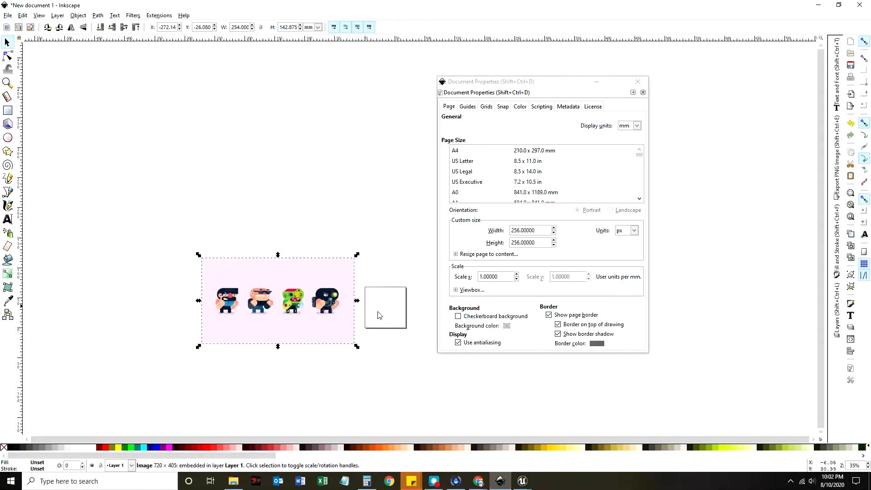
left_click(459, 317)
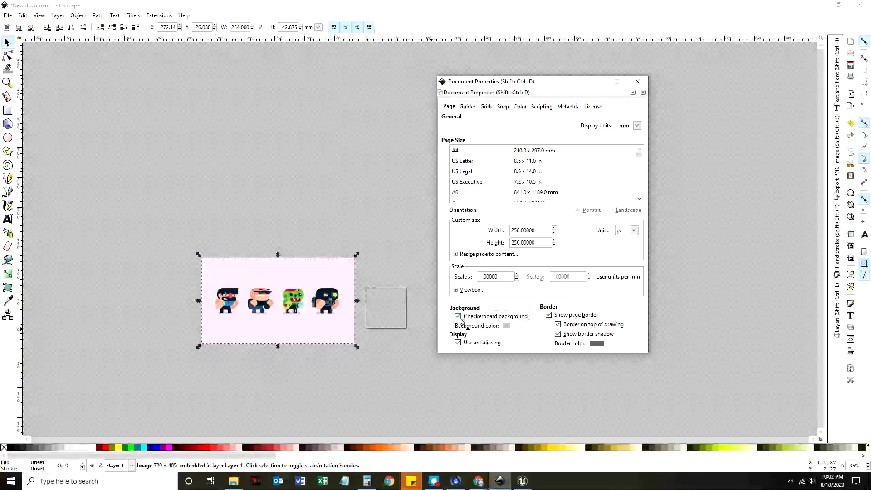
left_click_drag(305, 309, 309, 313)
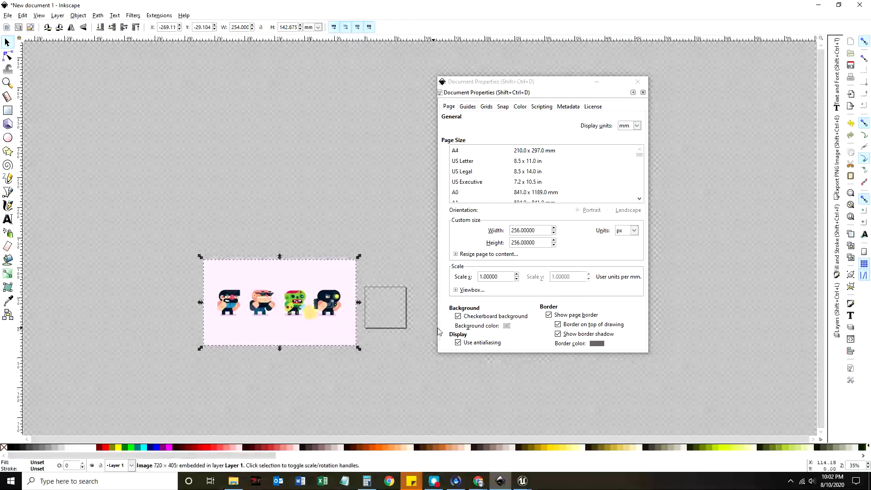
left_click(458, 316)
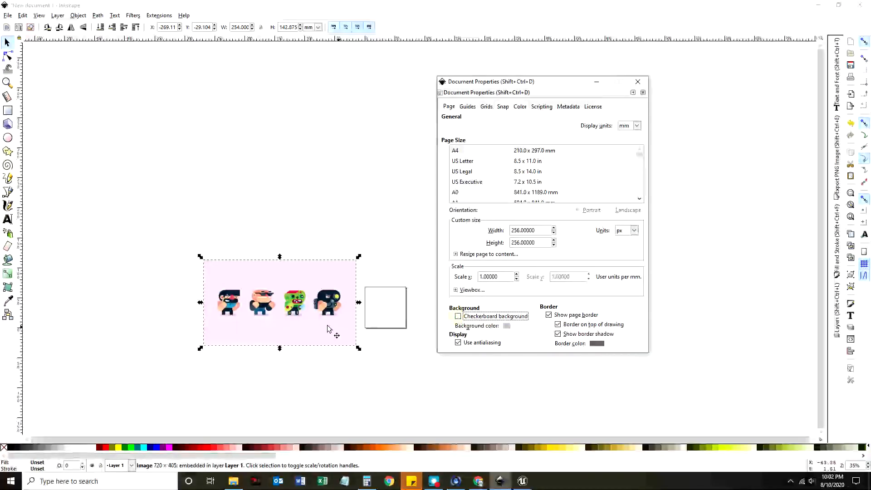
mouse_move(312, 307)
left_mouse_down()
mouse_move(322, 307)
mouse_move(313, 312)
left_mouse_up()
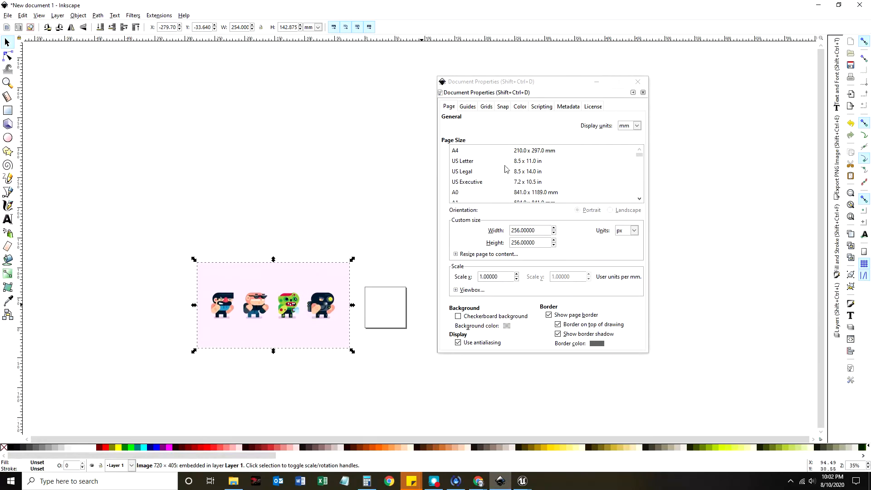
Step: Look through the document's guide, grid, snap and color profile settings
left_click(473, 109)
left_click(488, 107)
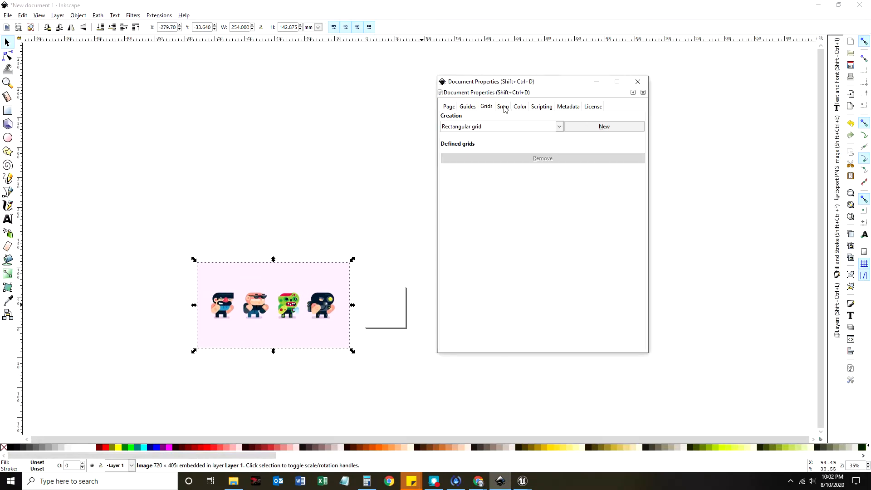
left_click(503, 107)
left_click(521, 108)
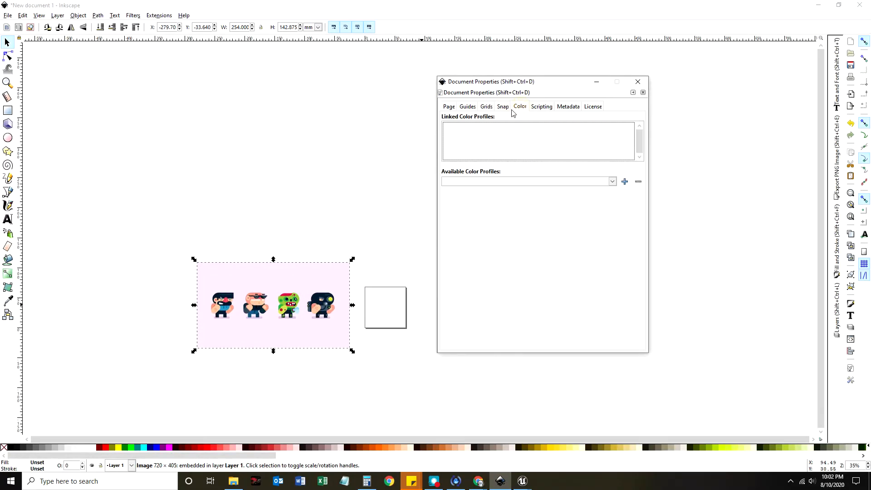
Step: Show the snap settings, test moving the character image against the page's left edge, and move it up and away from the page
left_click(502, 111)
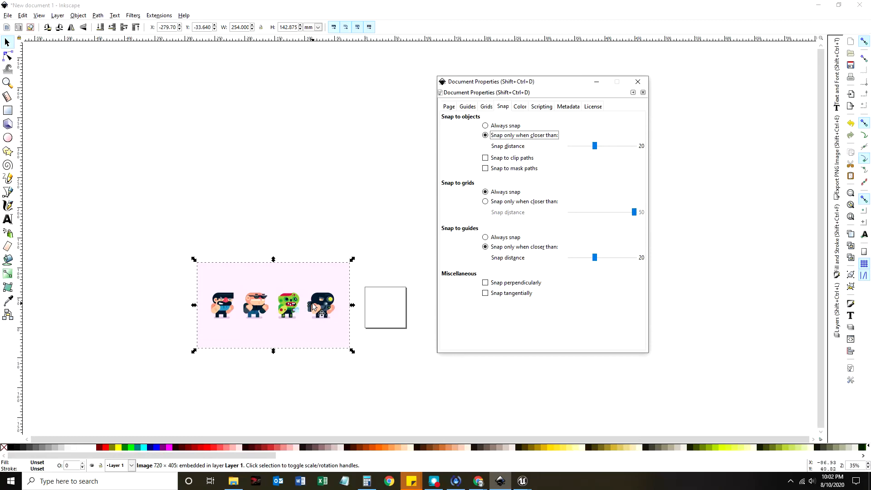
left_click_drag(327, 309, 340, 311)
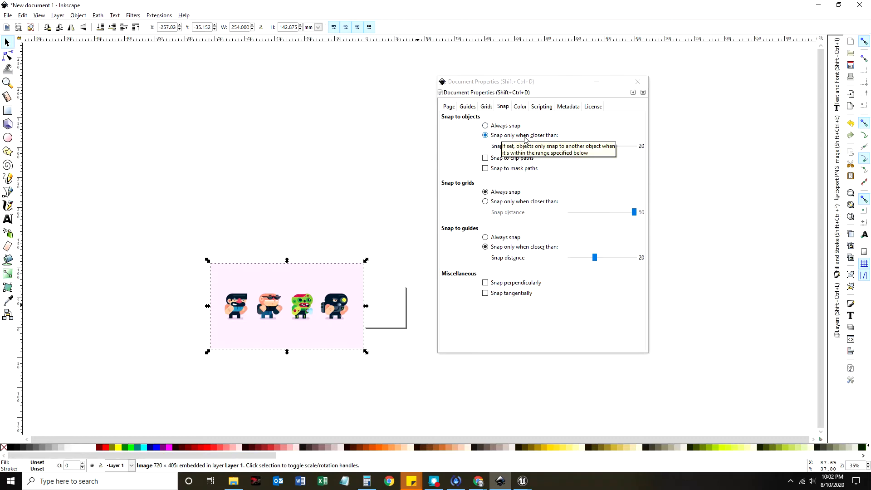
left_click_drag(330, 300, 321, 275)
left_click_drag(323, 275, 272, 226)
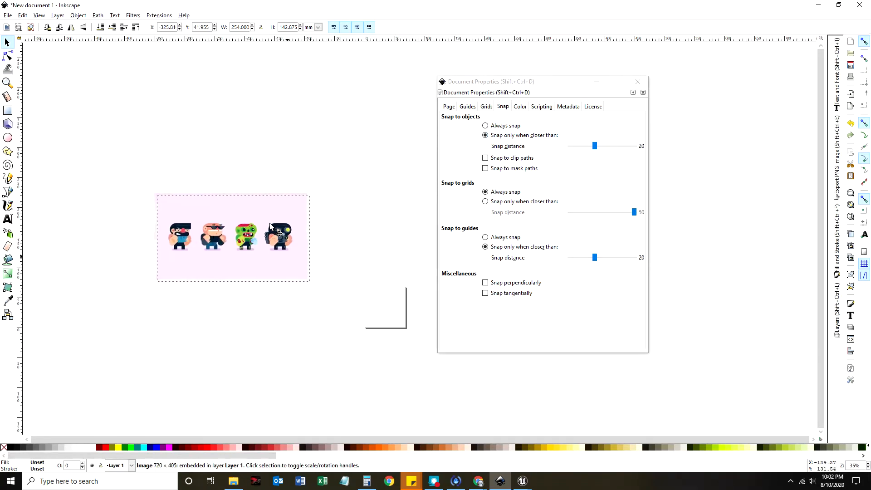
Step: Draw a rectangle about 76 × 74 mm beside the character image and snap the image's upper-right corner to the rectangle's corner
left_click(7, 111)
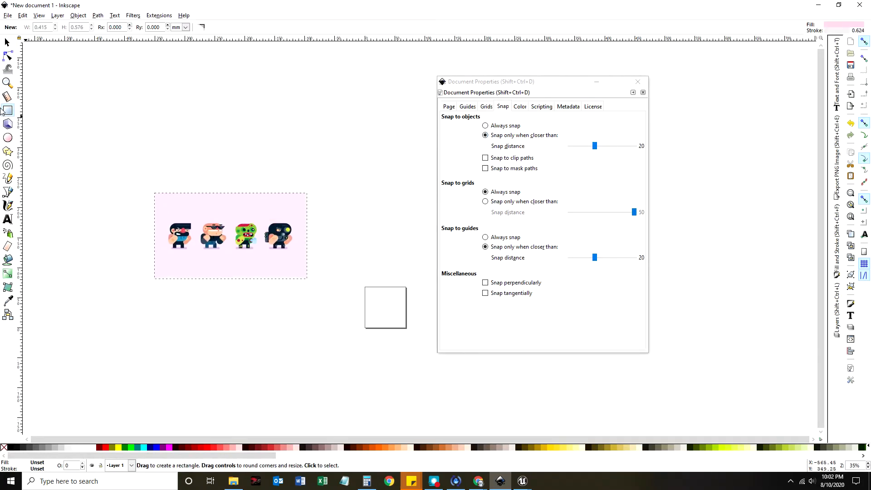
left_click_drag(320, 198, 366, 241)
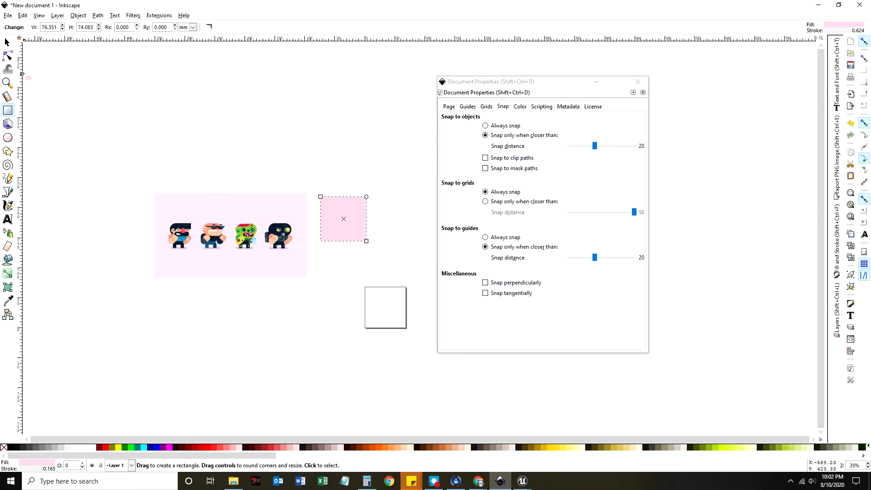
left_click(6, 44)
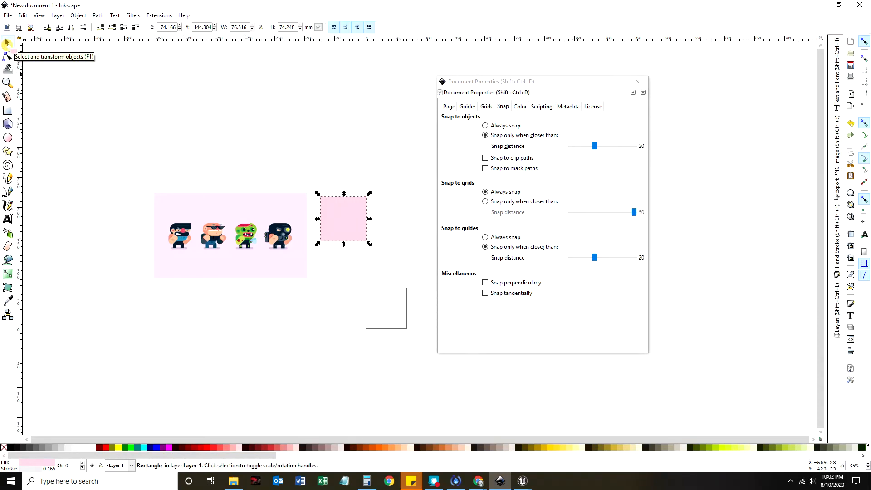
left_click_drag(180, 213, 194, 217)
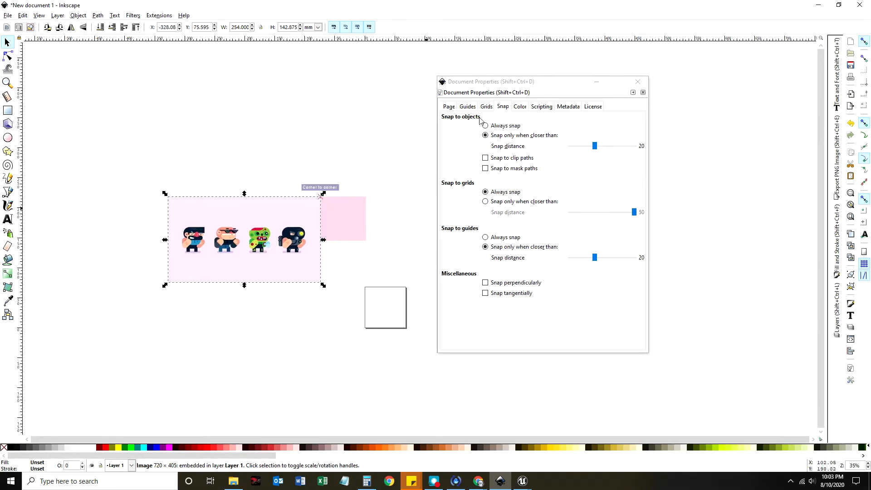
Step: Test object snapping by lowering the snap distance to 1 and raising it in stages to 20, moving the image near the rectangle each time
left_click(485, 136)
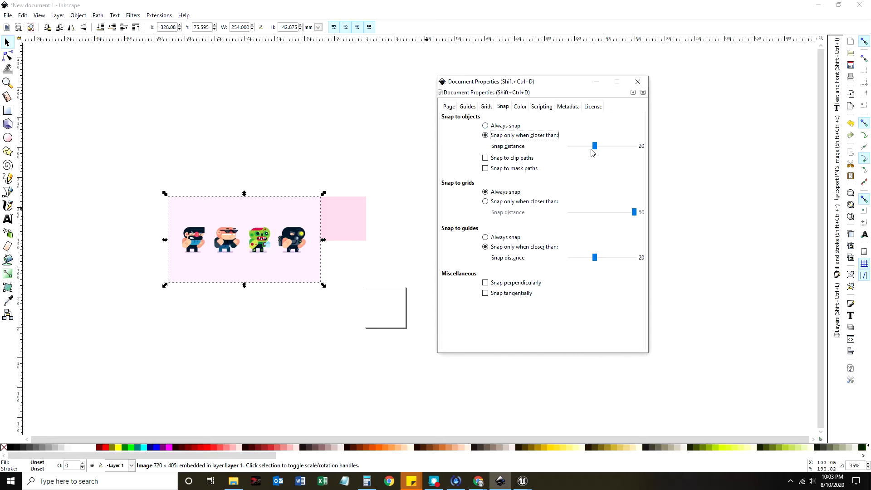
left_click_drag(595, 152, 572, 155)
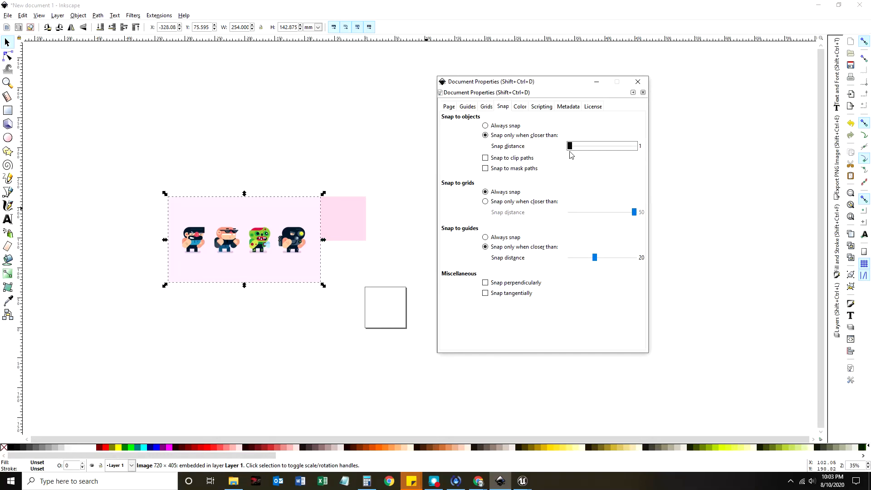
mouse_move(295, 216)
left_mouse_down()
mouse_move(282, 216)
mouse_move(312, 205)
mouse_move(296, 205)
left_mouse_up()
left_click_drag(575, 150, 586, 154)
mouse_move(270, 226)
left_mouse_down()
mouse_move(285, 227)
mouse_move(276, 227)
left_mouse_up()
left_click_drag(586, 146, 598, 149)
left_click_drag(273, 243, 281, 244)
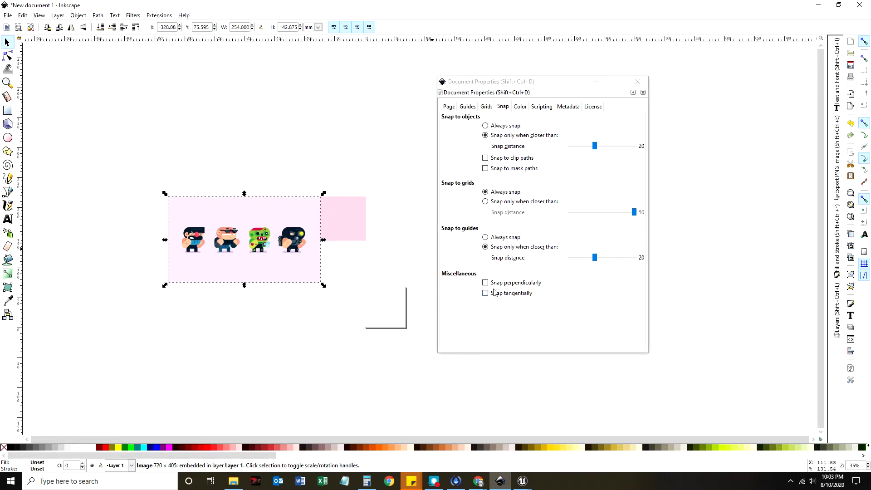
Step: Close the document properties after viewing the color, scripting, metadata and license settings, and move the character image beside the page's left edge
left_click(521, 109)
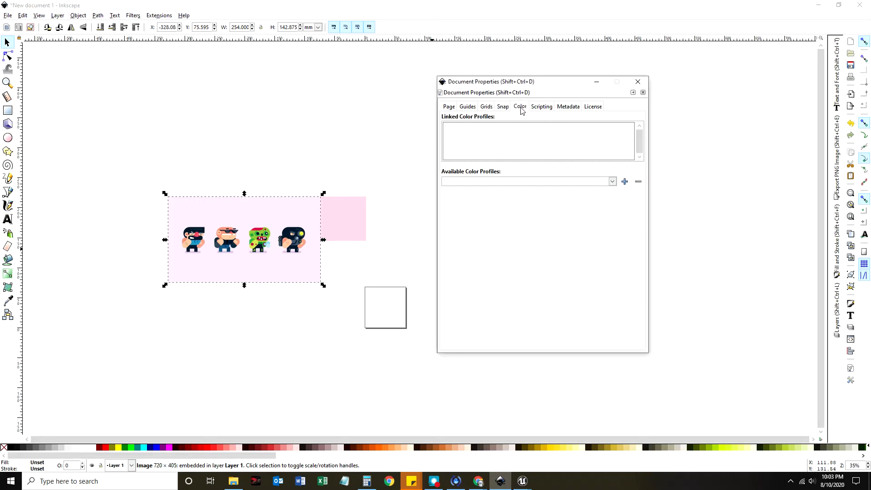
left_click(541, 108)
left_click(568, 108)
left_click(587, 108)
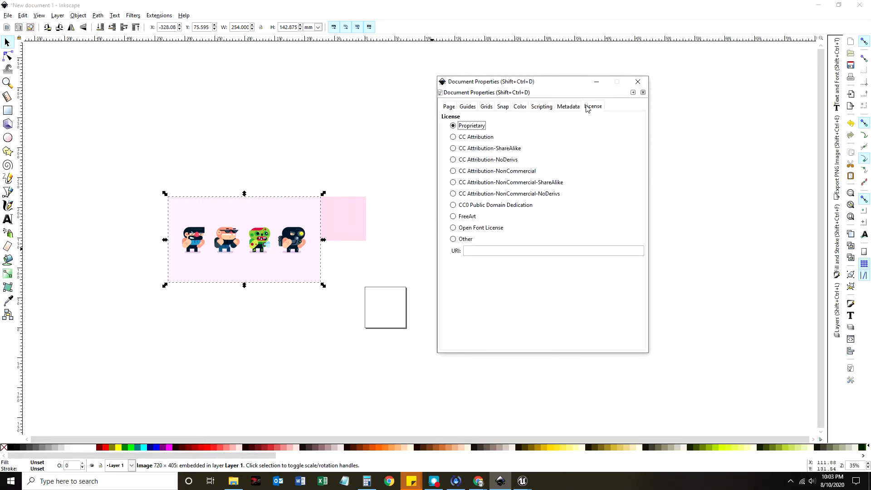
left_click(638, 83)
left_click_drag(293, 252, 320, 328)
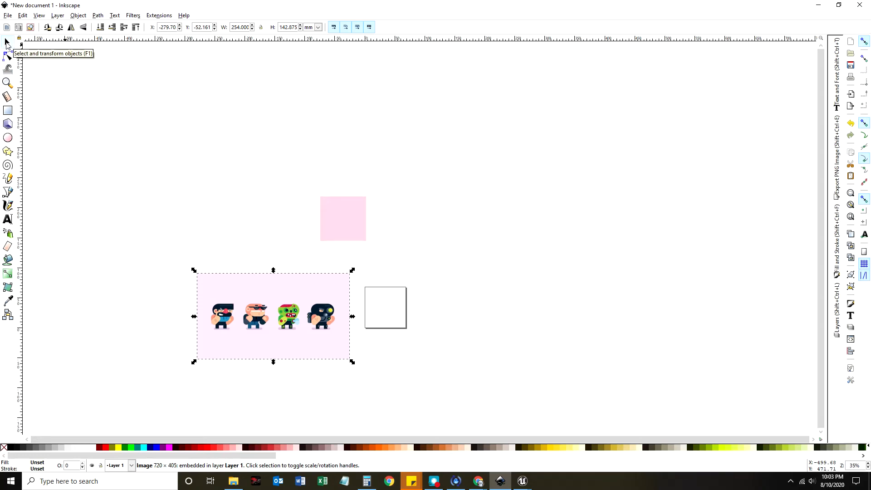
Step: Examine the characters and the blank page at different magnifications with the Zoom tool, zooming to areas and back out
left_click(8, 84)
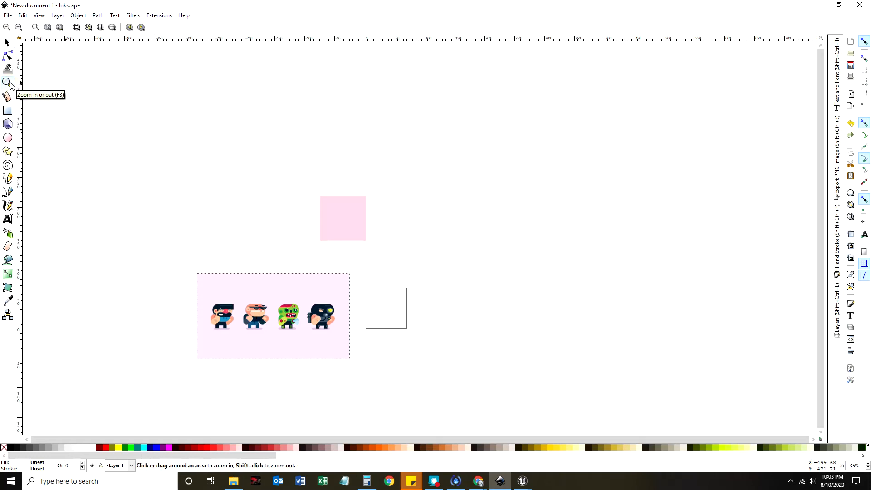
left_click_drag(300, 282, 381, 342)
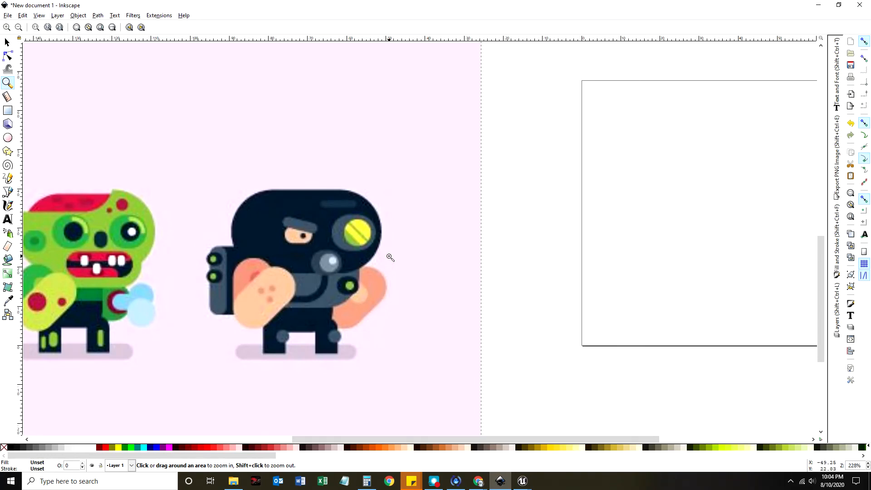
left_click_drag(324, 168, 540, 324)
left_click_drag(364, 194, 466, 307)
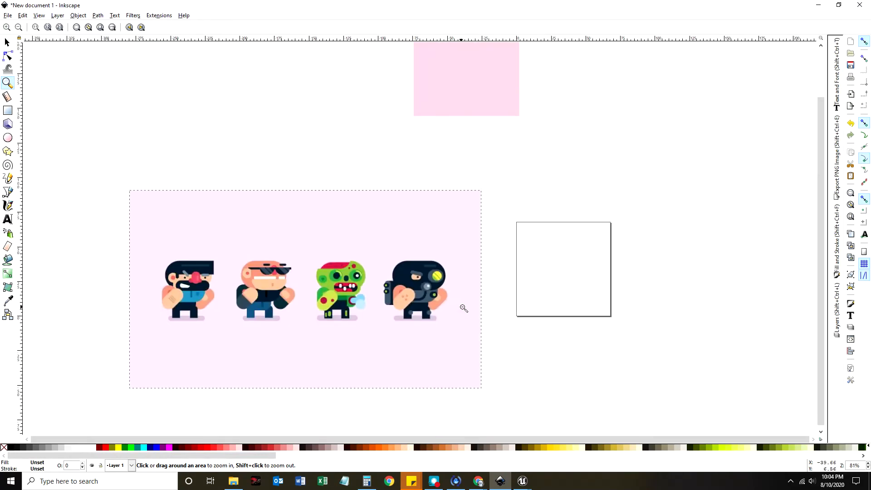
left_click(483, 280, "shift")
left_click(483, 280, "shift")
left_click(483, 280, "shift")
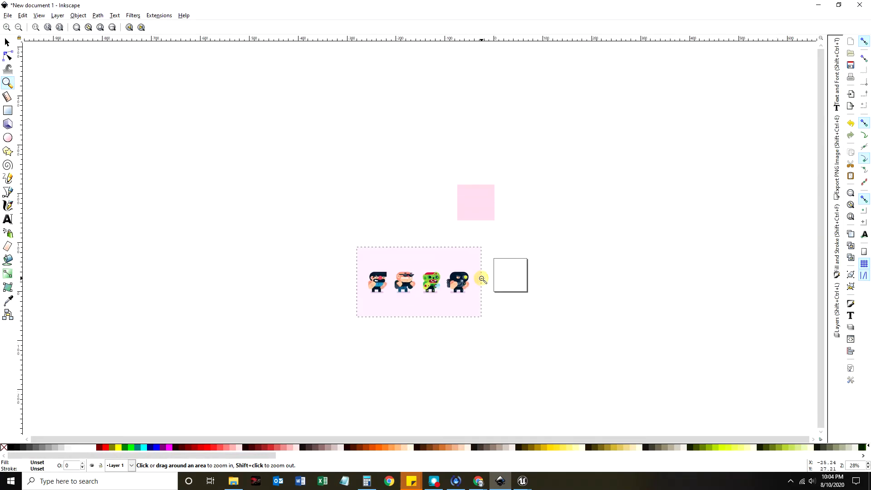
left_click(483, 280, "shift")
left_click(491, 279)
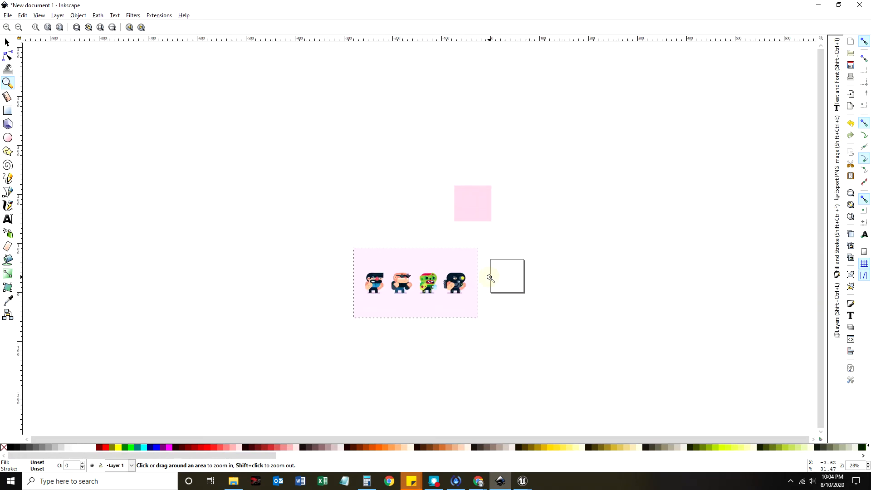
left_click(490, 278)
left_click(491, 279)
left_click(490, 278)
left_click(490, 278)
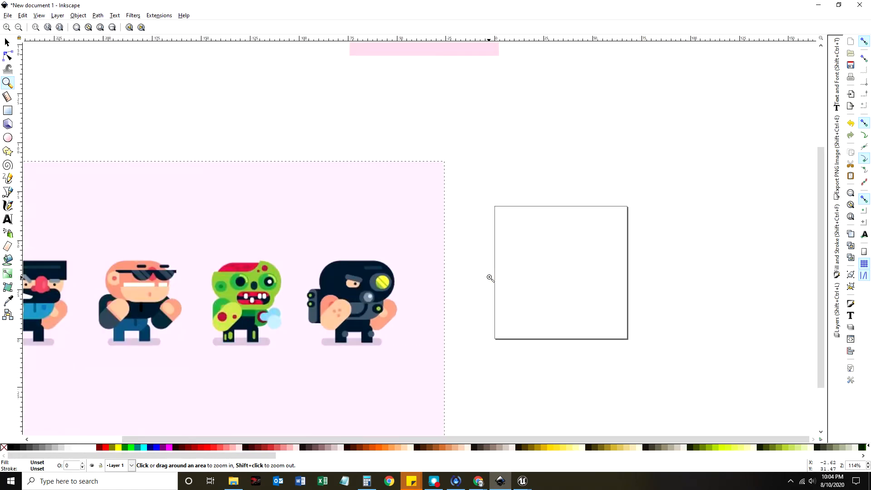
left_click(490, 278)
left_click(490, 278)
left_click(490, 278)
left_click_drag(316, 230, 500, 335)
left_click(355, 236, "shift")
left_click(355, 237, "shift")
left_click(355, 237, "shift")
left_click(355, 237, "shift")
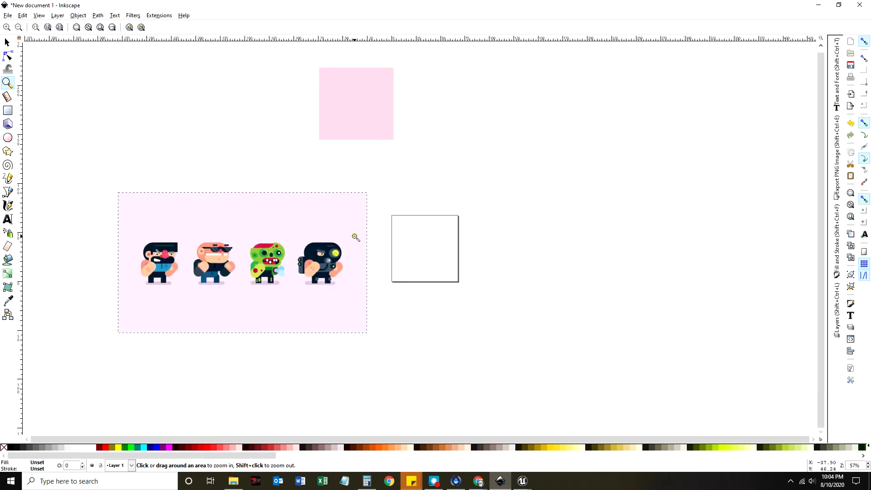
left_click(355, 236, "shift")
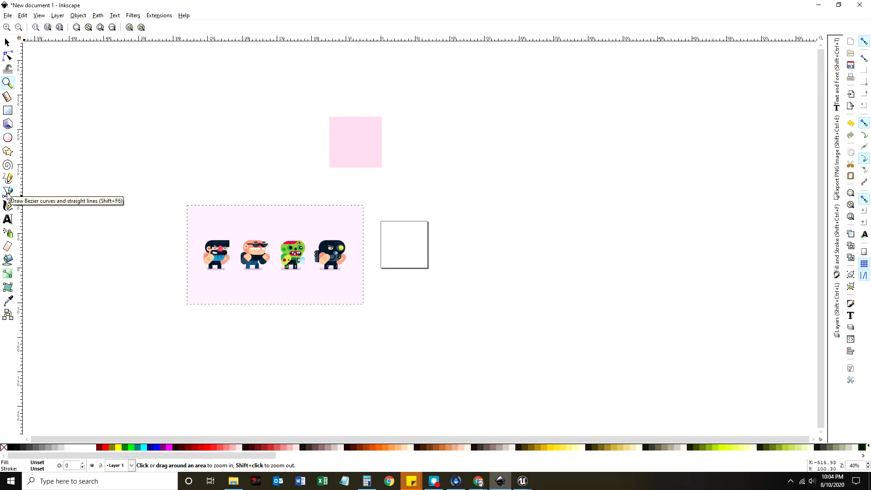
Step: Move the character image slightly up and toward the page, and delete the pink test rectangle
left_click(7, 42)
left_click(211, 169)
left_click(298, 212)
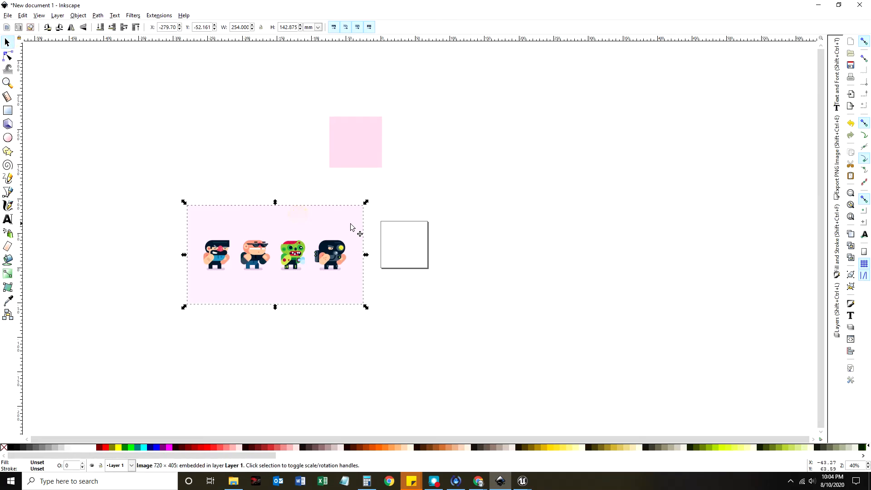
left_click_drag(298, 252, 304, 245)
left_click(350, 148)
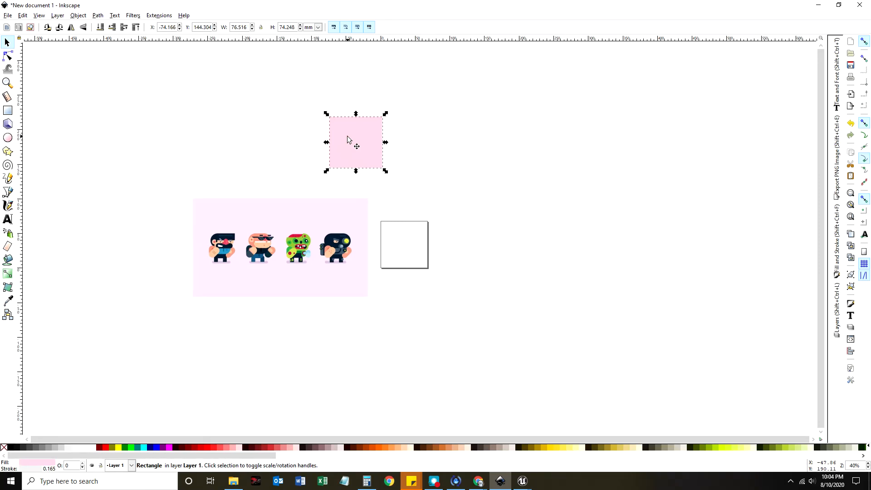
key("Delete")
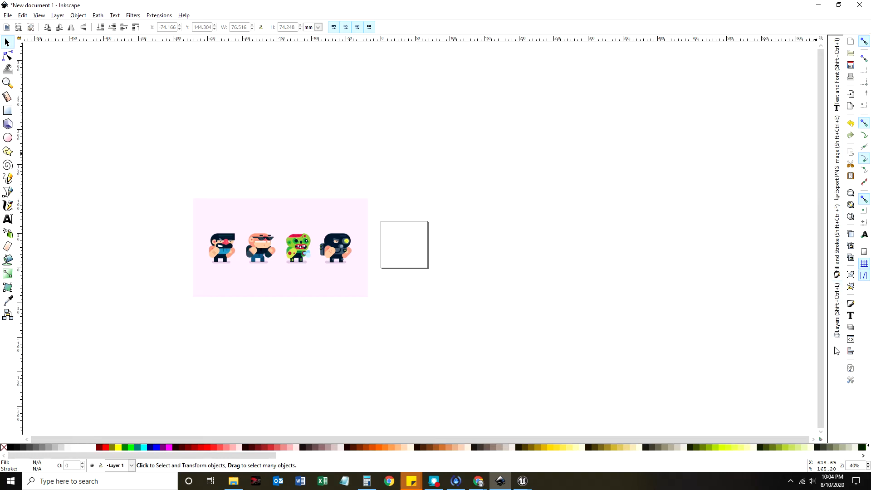
Step: Look at Layer 1 in the Layers dialog and collapse the dialog again
left_click(838, 330)
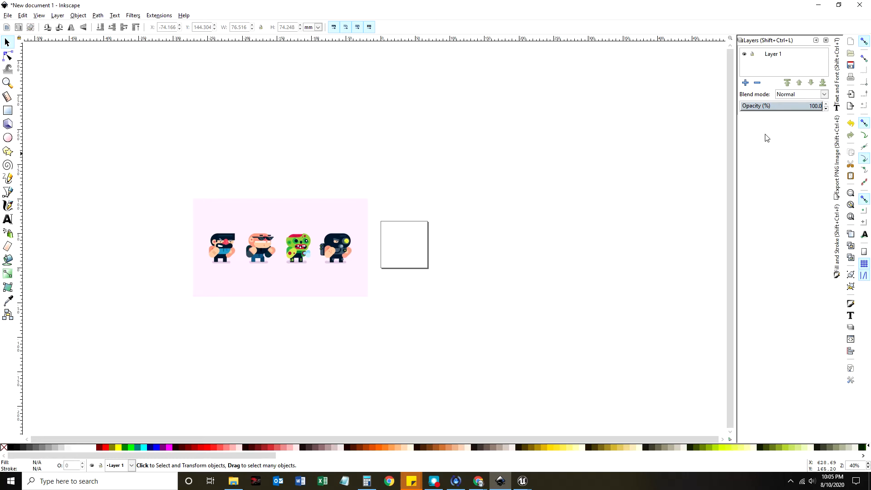
left_click(767, 54)
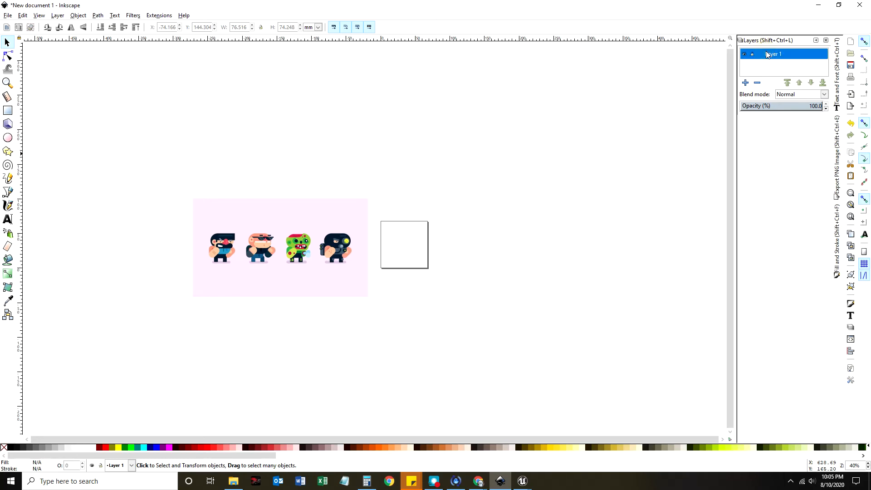
left_click(816, 42)
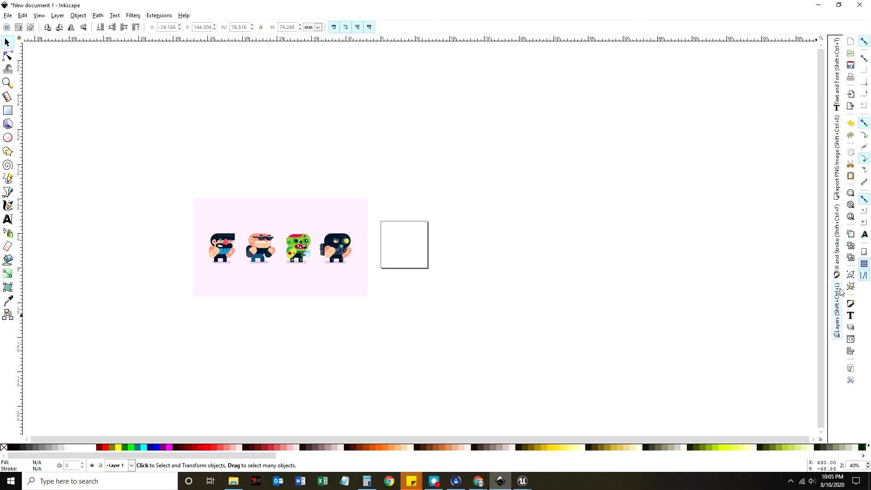
Step: Expand the collapsed Layers, Fill and Stroke, Export PNG Image, and Text and Font dialogs
left_click(836, 309)
left_click(836, 236)
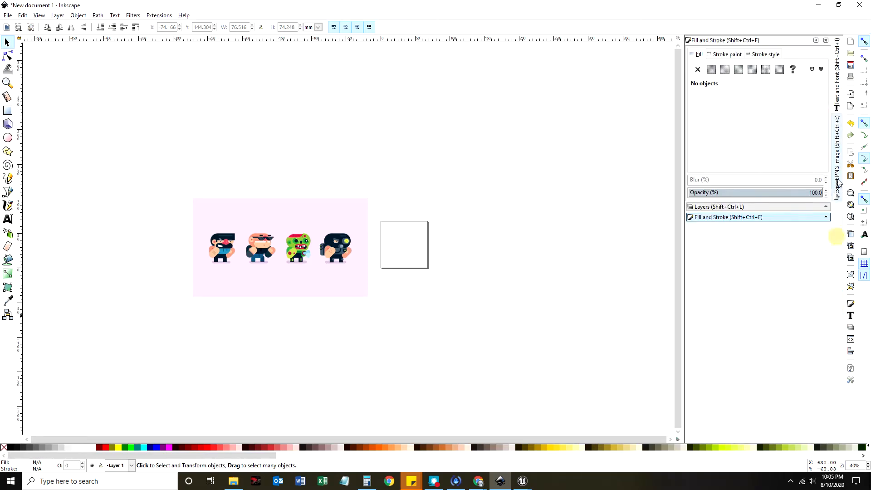
left_click(839, 183)
left_click(836, 74)
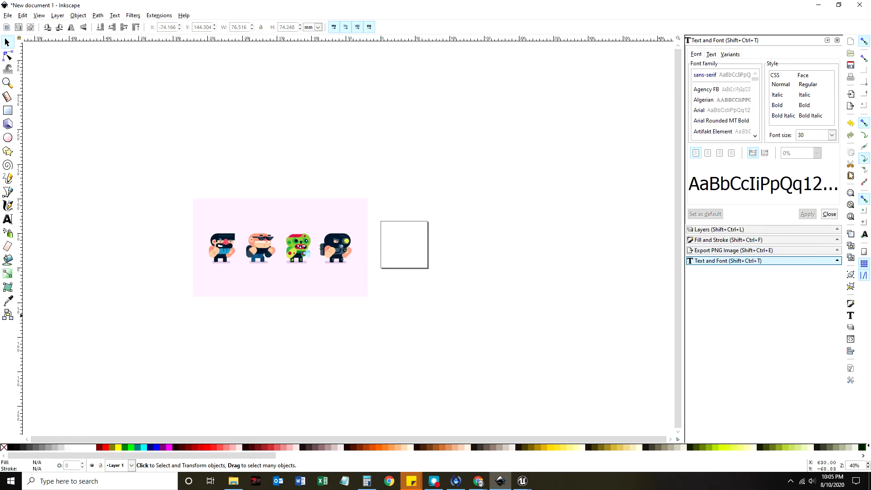
Step: Look through the docked Layers, Fill and Stroke, Export PNG Image, and Text and Font dialogs one after another
left_click(830, 232)
left_click(777, 239)
left_click(777, 247)
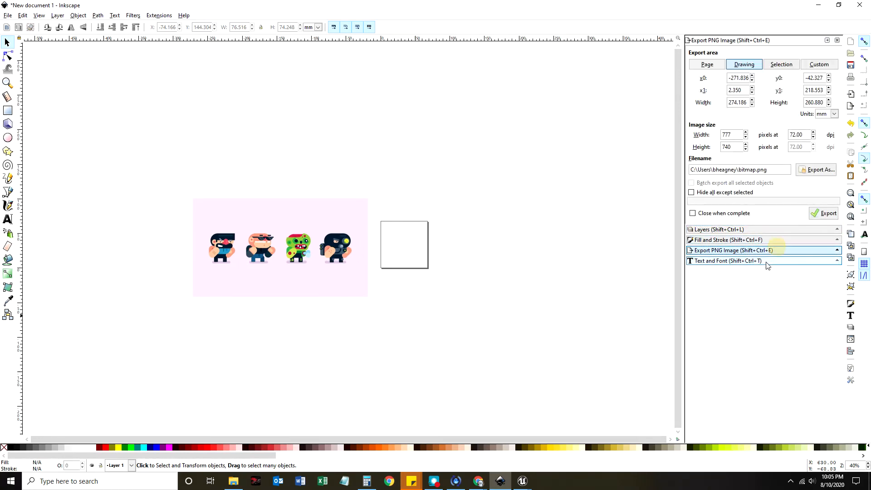
left_click(766, 262)
left_click(757, 230)
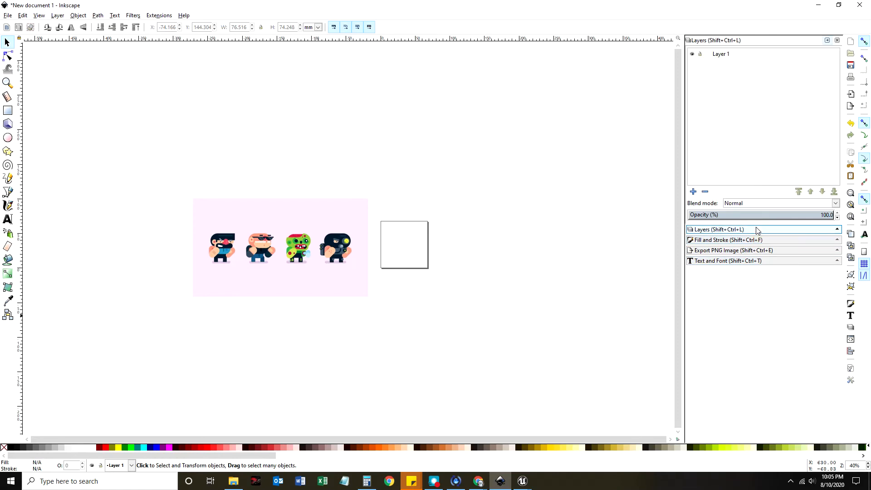
left_click(726, 239)
left_click(722, 250)
left_click(724, 261)
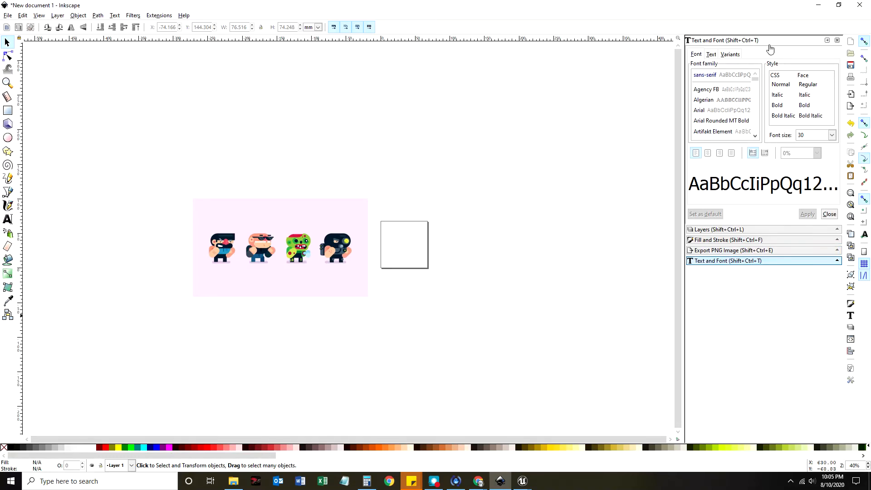
Step: Undock the Text and Font dialog, close it and open it again
left_click_drag(767, 40, 496, 86)
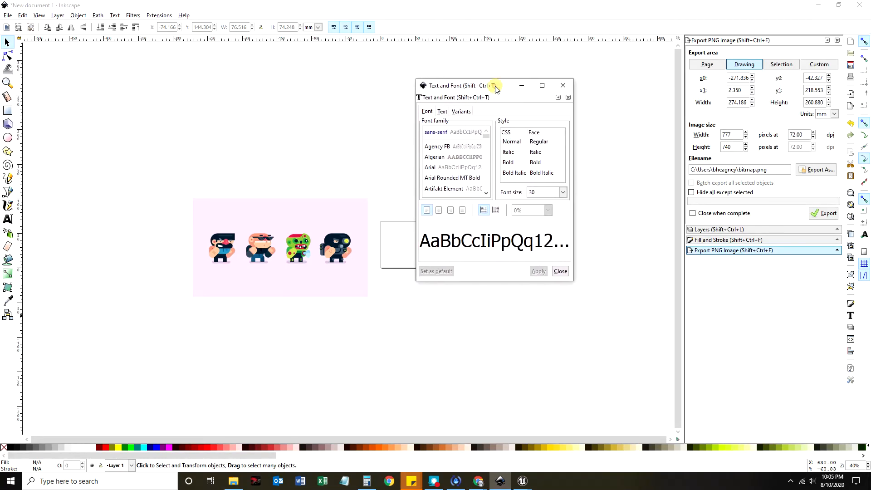
left_click(559, 87)
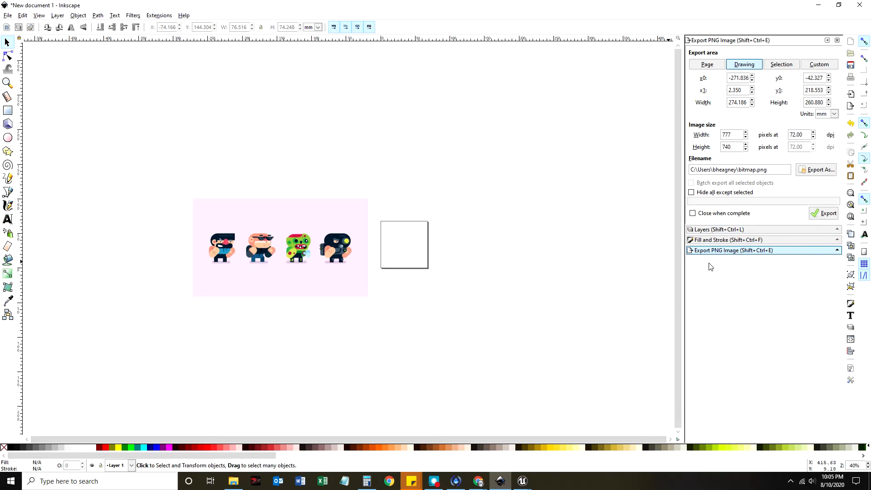
left_click(130, 17)
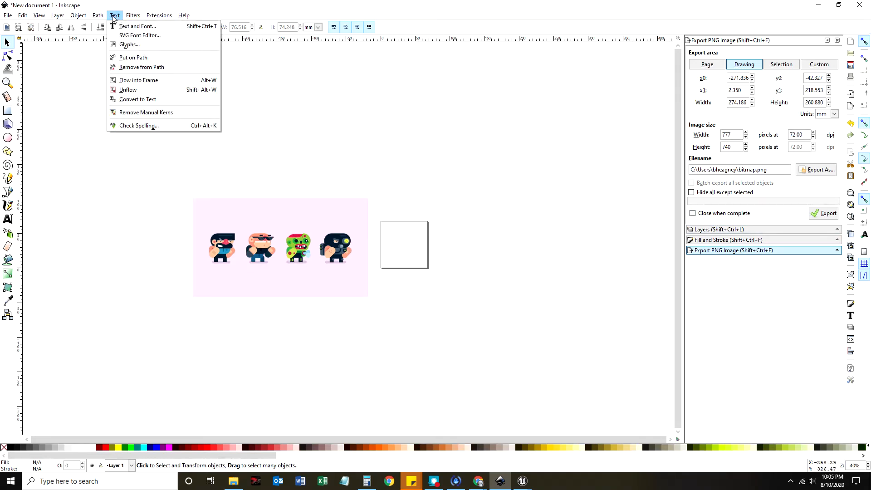
left_click(137, 28)
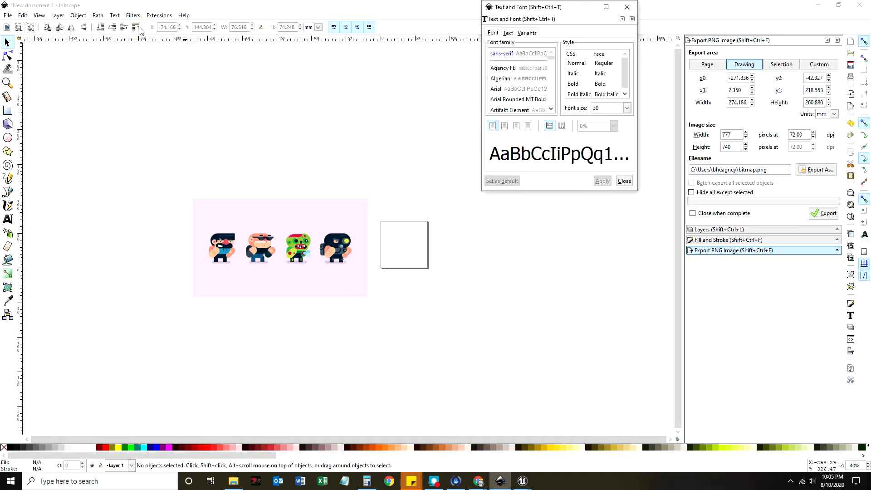
Step: Reposition the floating Text and Font dialog and dock it above the Export PNG Image dialog
left_click_drag(518, 10, 570, 238)
left_click_drag(728, 287, 563, 121)
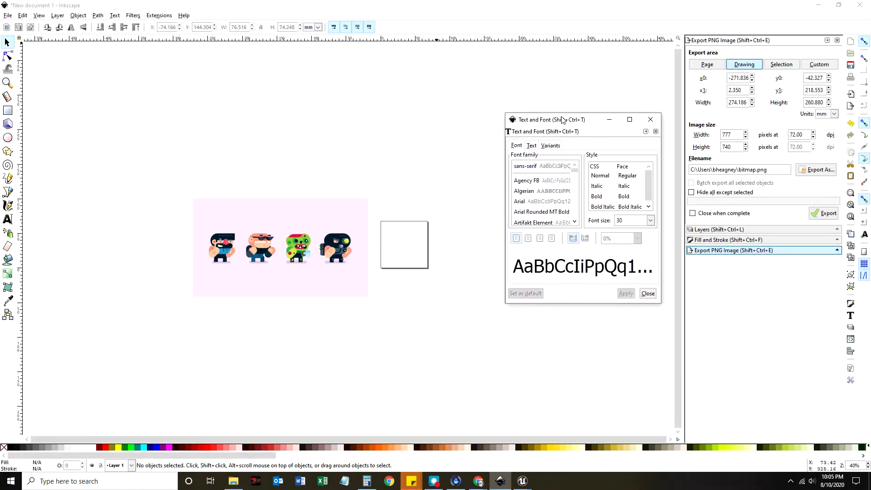
left_click(645, 131)
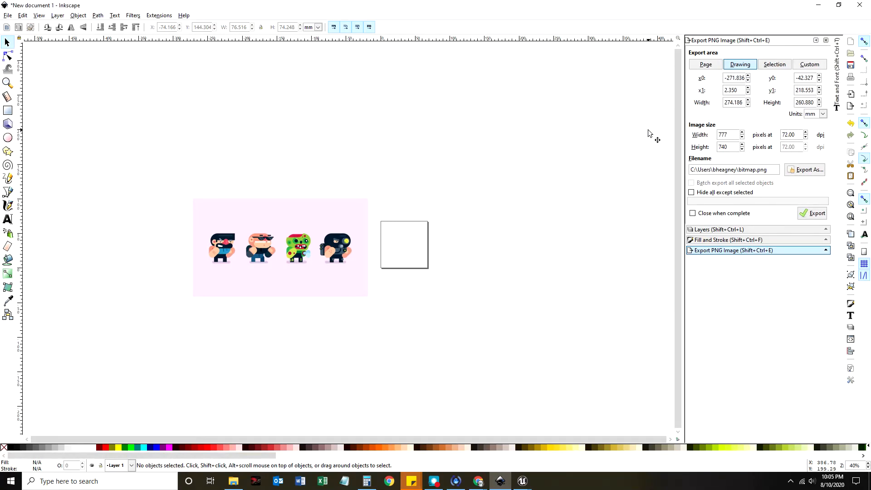
left_click(837, 88)
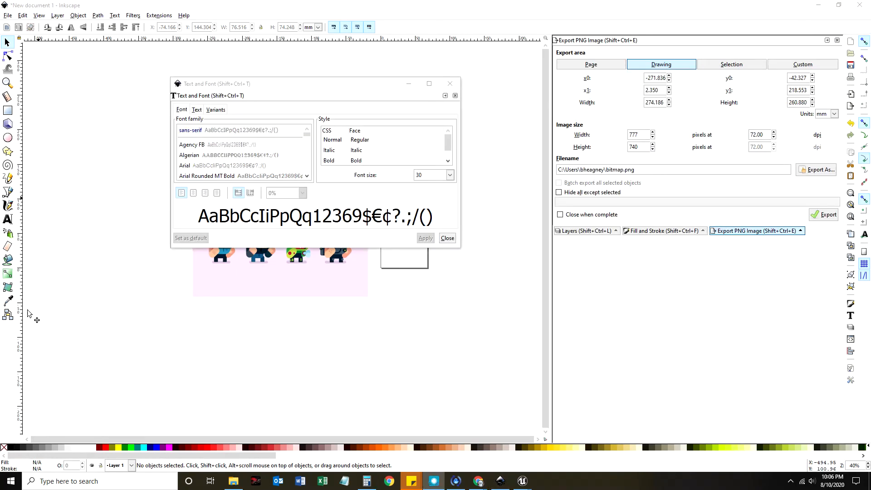
left_click_drag(366, 90, 370, 83)
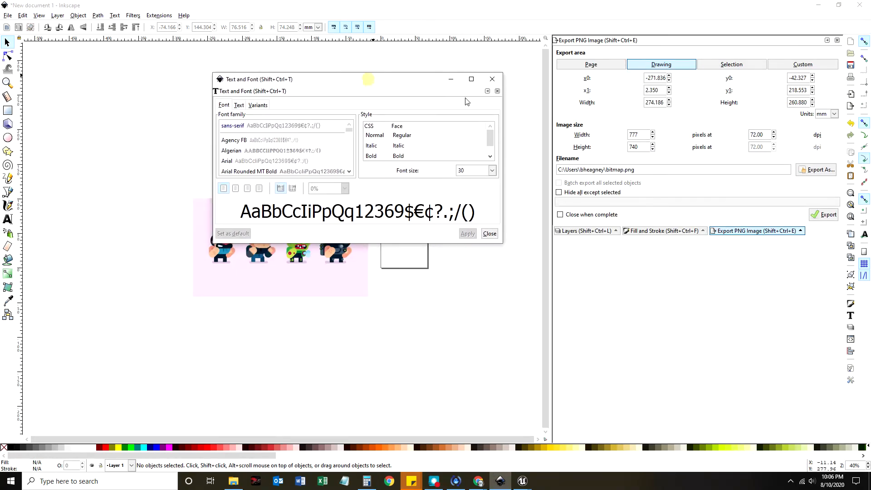
left_click_drag(549, 118, 661, 118)
left_click_drag(360, 93, 706, 52)
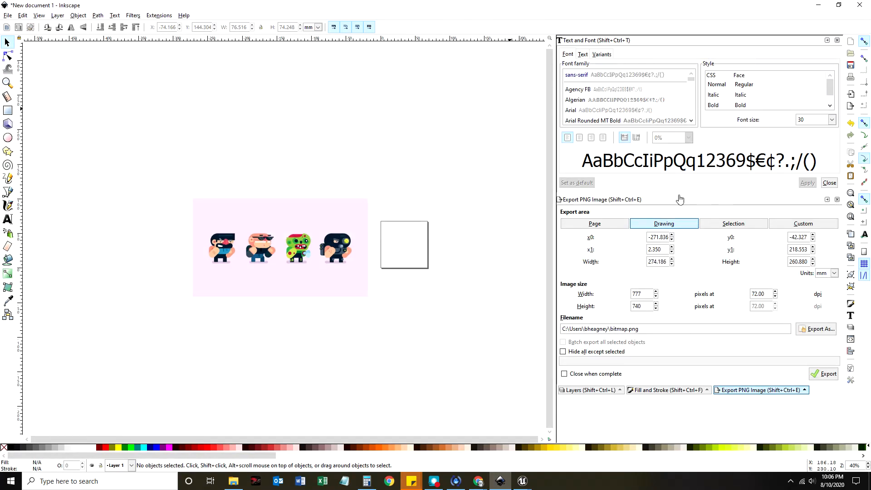
Step: Collapse all docked dialogs into the dock strip, and expand only the Layers dialog at a wider size
left_click(828, 40)
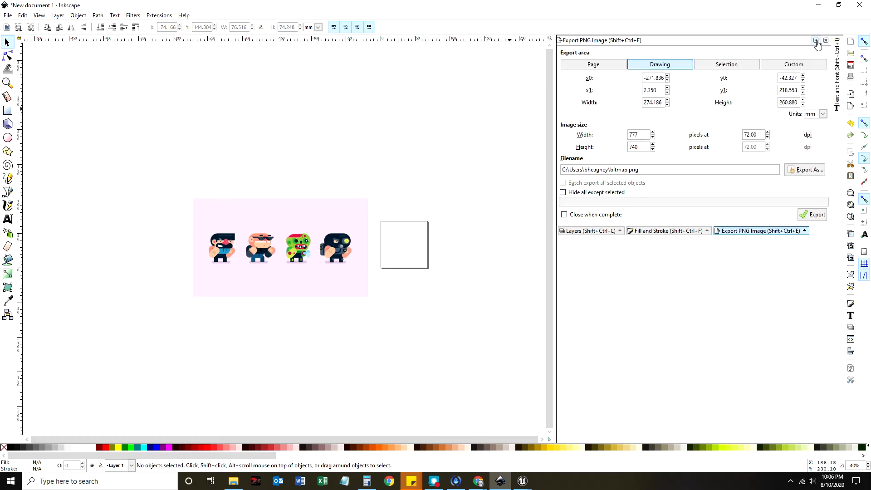
left_click(827, 40)
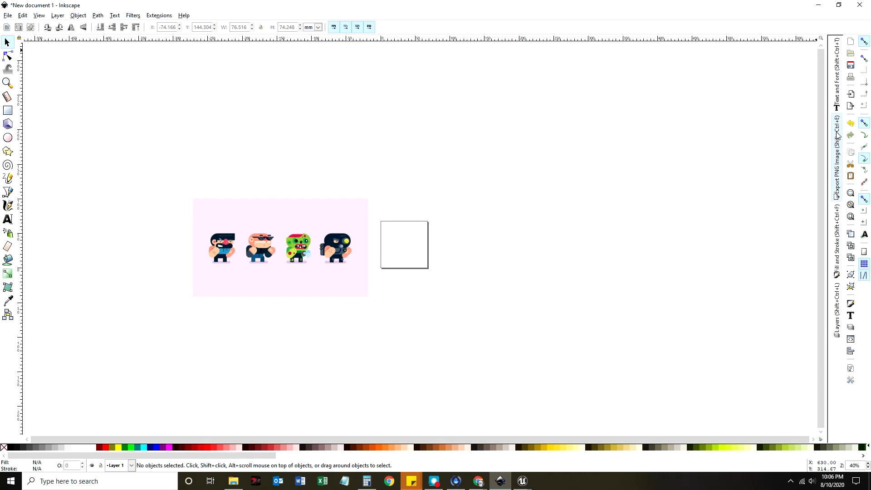
left_click(837, 106)
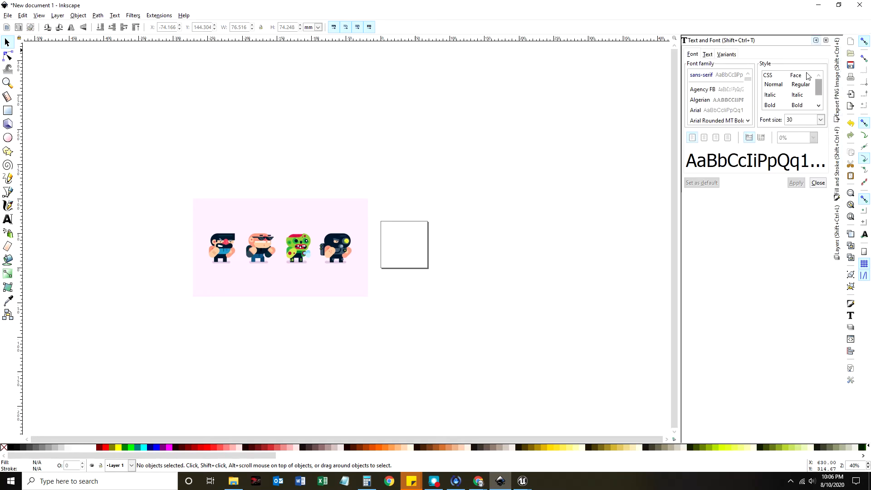
left_click(815, 43)
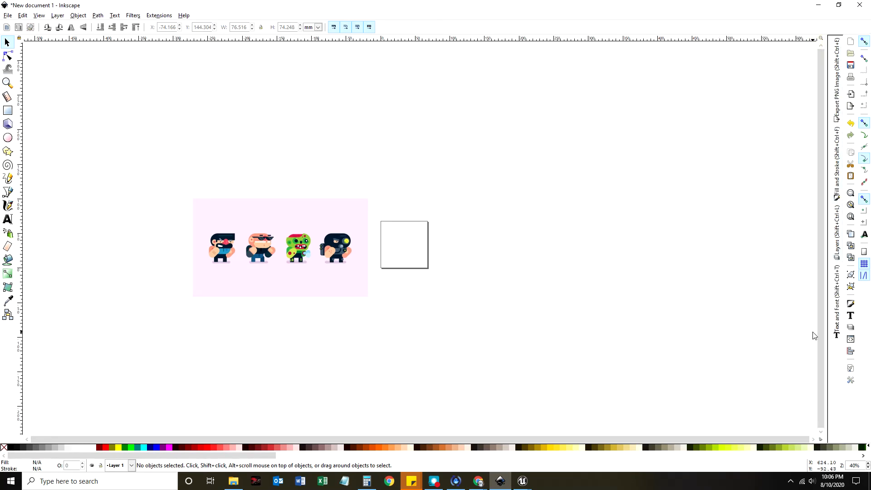
left_click(838, 247)
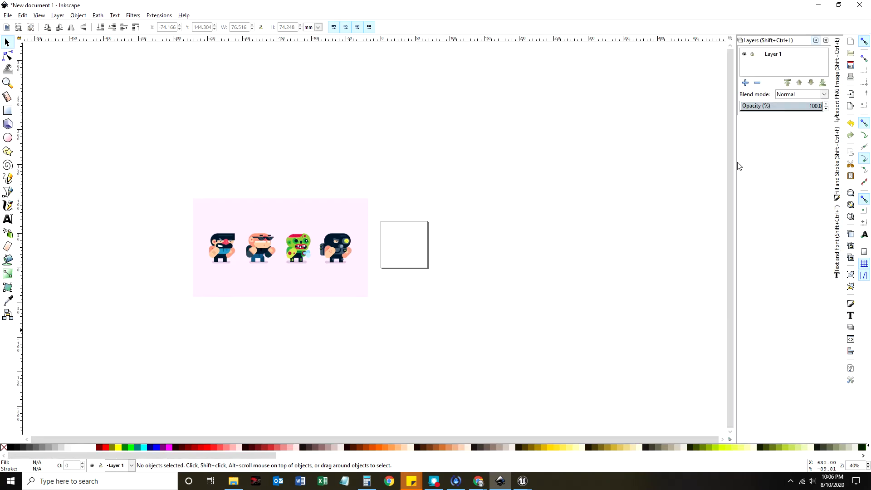
left_click_drag(736, 163, 680, 162)
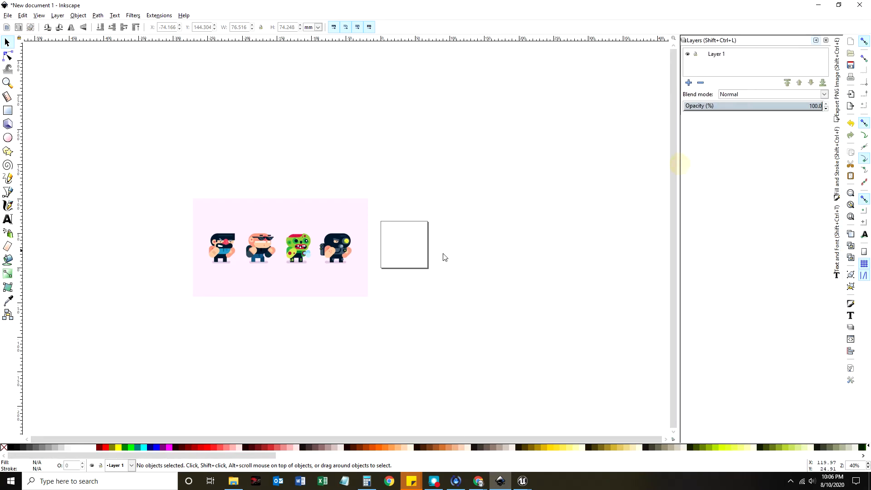
Step: Move the character reference image so the green zombie sits in the middle of the page
left_click_drag(308, 233, 336, 231)
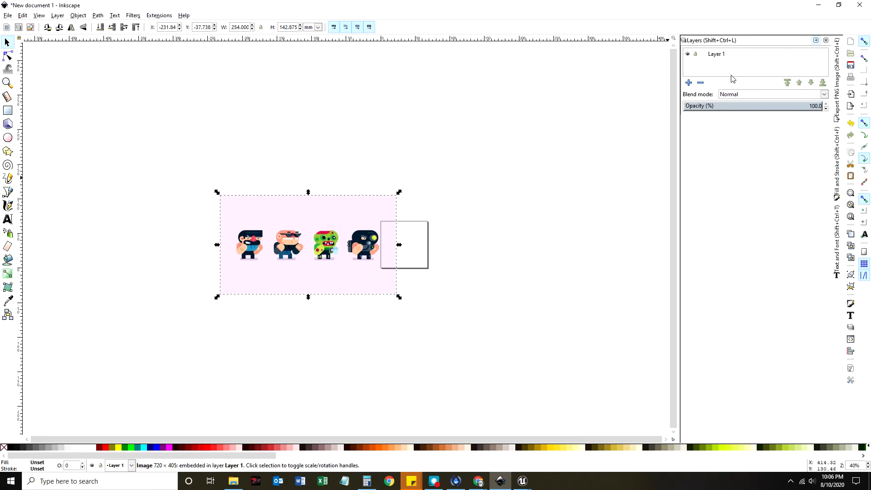
left_click_drag(320, 243, 426, 258)
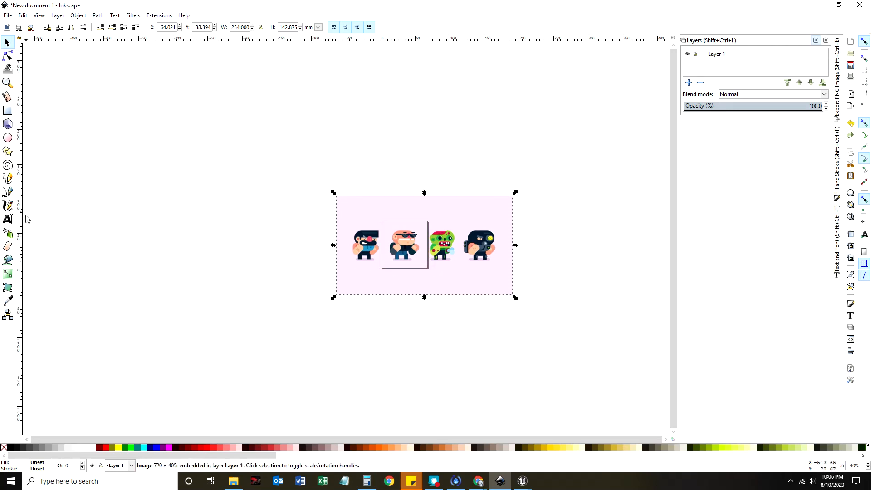
left_click_drag(379, 249, 336, 251)
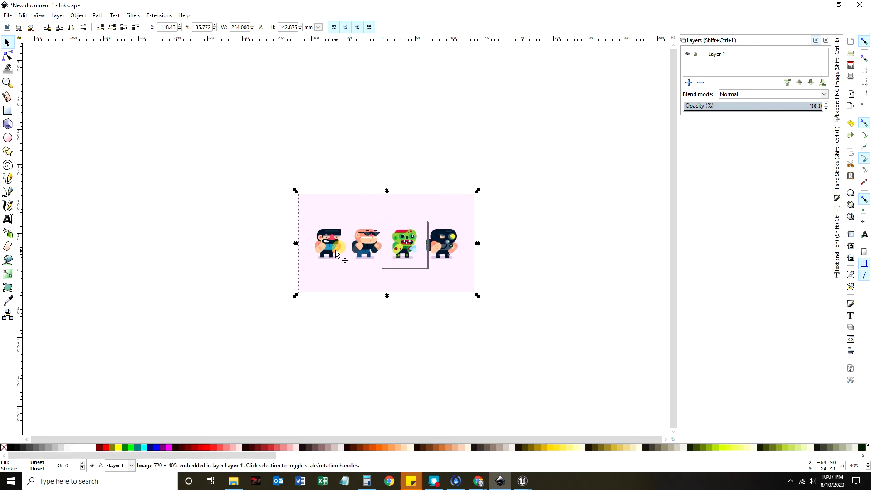
left_click(8, 84)
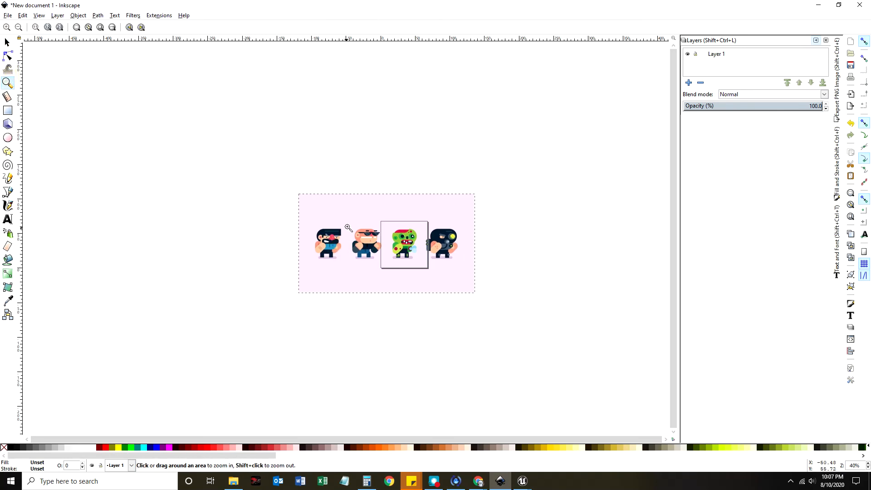
left_click_drag(360, 208, 454, 292)
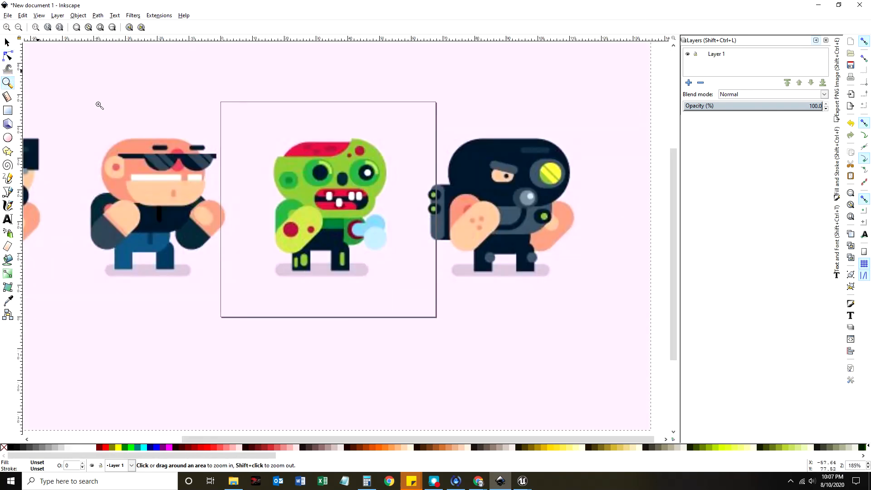
left_click(7, 42)
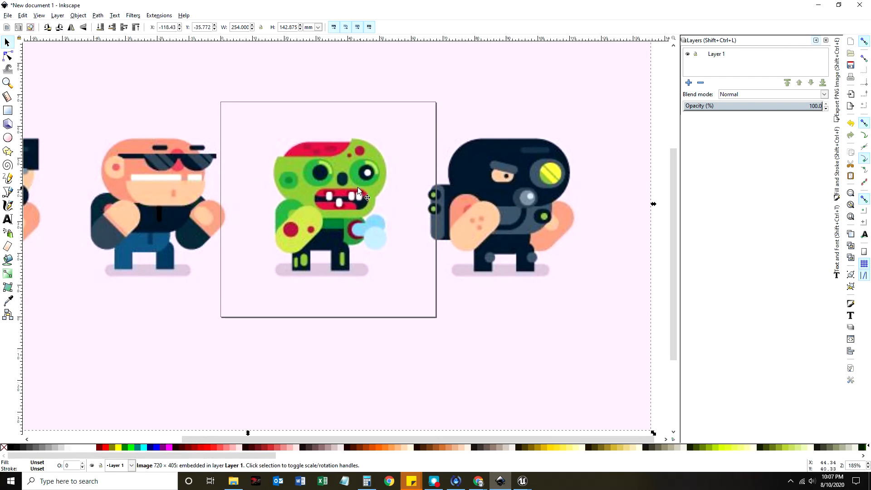
left_click_drag(317, 241, 317, 238)
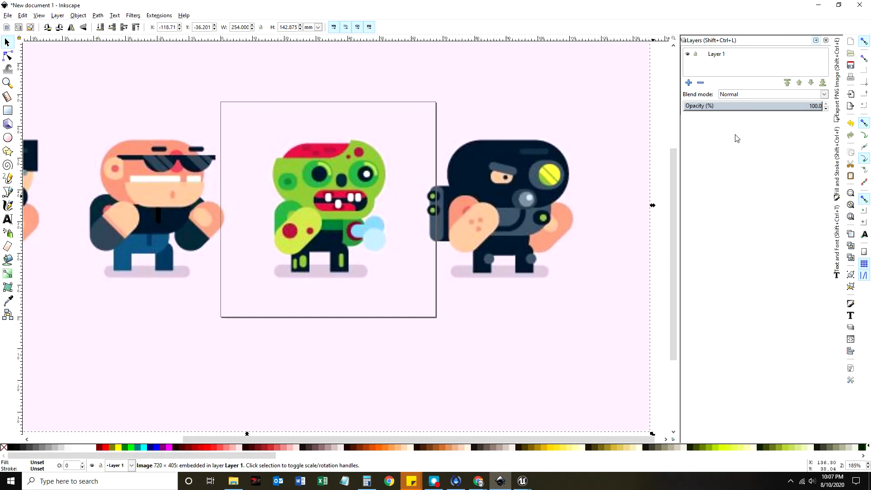
Step: Make the layer list taller and rename Layer 1 to Base
left_click_drag(734, 115, 737, 151)
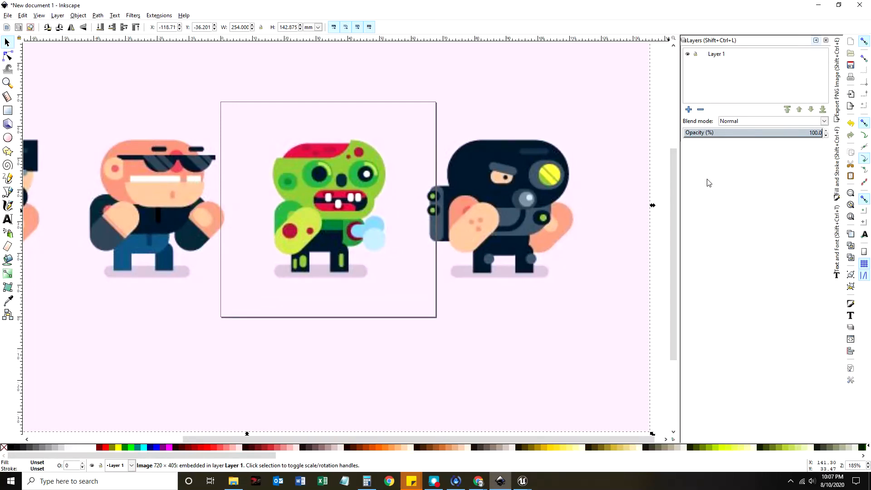
left_click(726, 54)
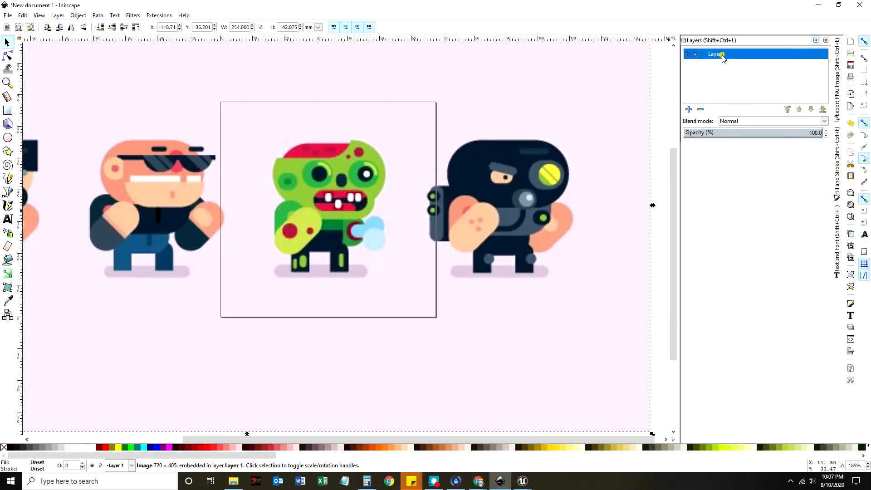
left_click(722, 54)
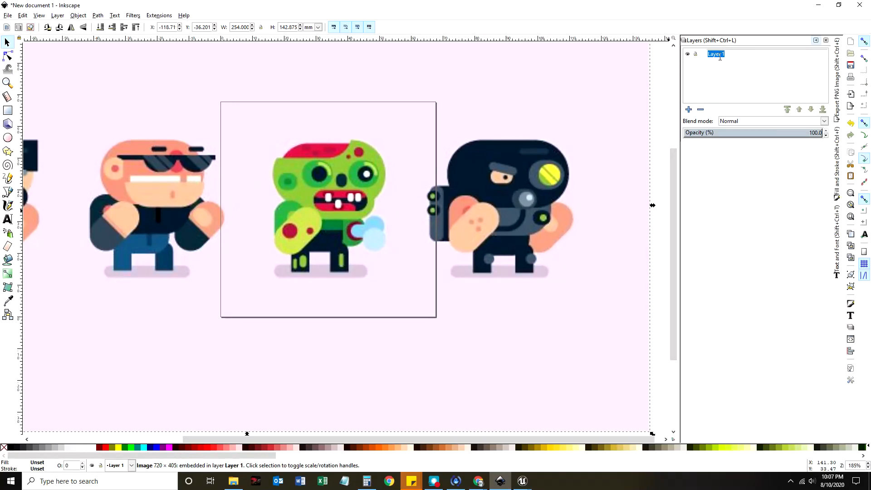
type("Base")
key("Return")
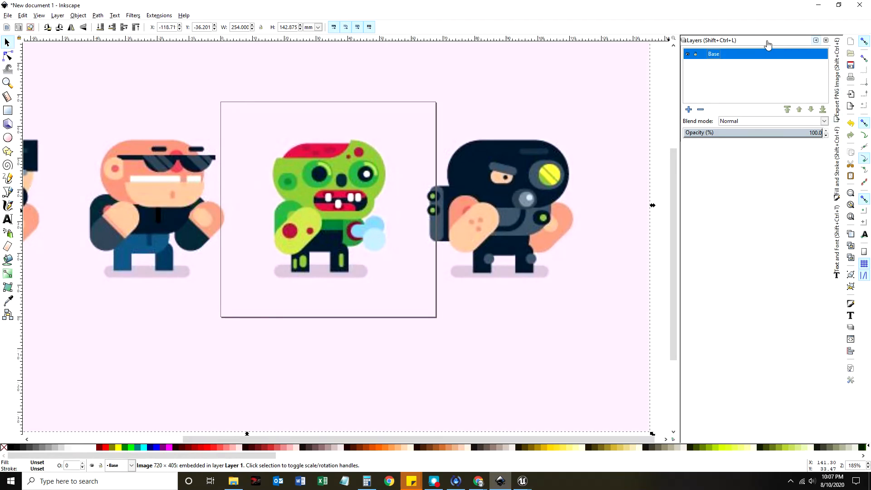
Step: Undock and close the Layers dialog, and reopen and dock it again
left_click_drag(509, 76, 510, 79)
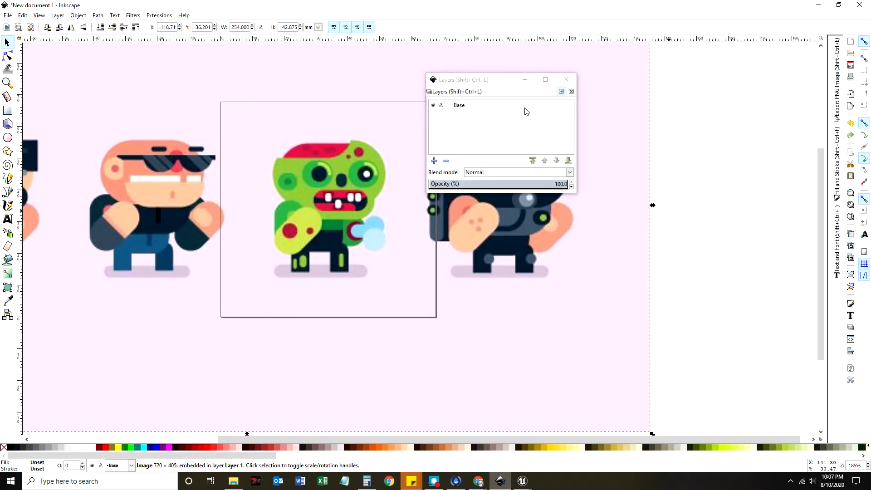
left_click(566, 80)
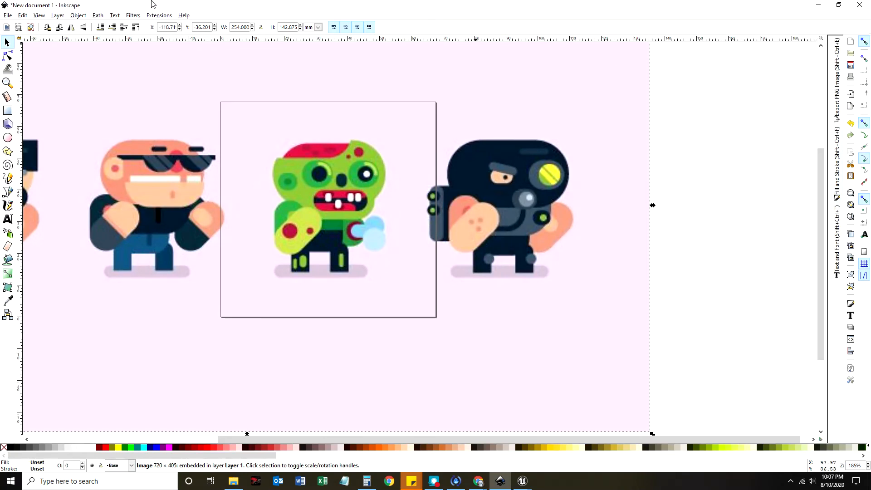
left_click(58, 15)
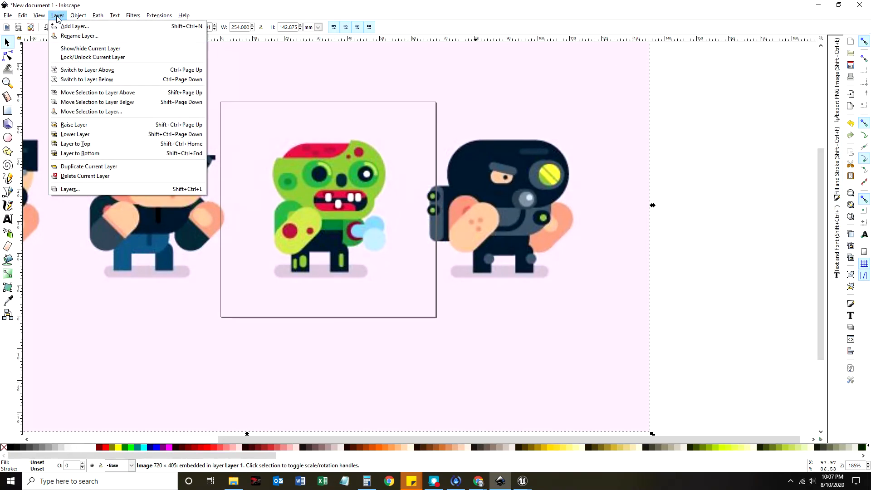
left_click(70, 188)
left_click_drag(554, 42, 807, 48)
left_click(490, 109)
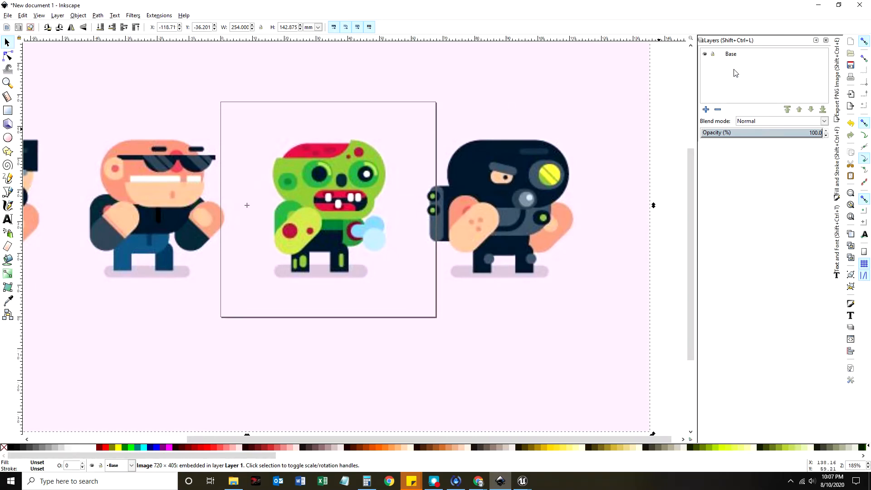
Step: Add a new layer named Zombie_Head above the Base layer
left_click(706, 111)
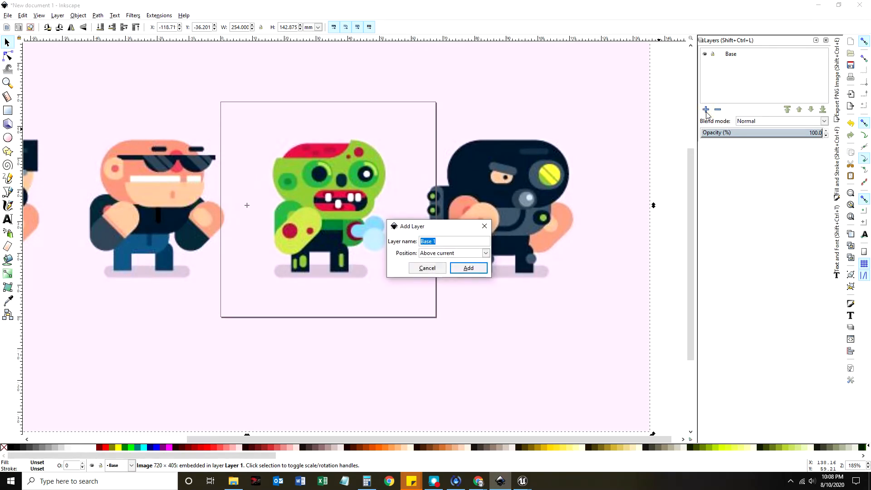
type("Char")
key("BackSpace")
key("BackSpace")
key("BackSpace")
key("BackSpace")
key("BackSpace")
type("ad")
key("BackSpace")
key("BackSpace")
key("BackSpace")
key("BackSpace")
type("e)")
left_click(468, 268)
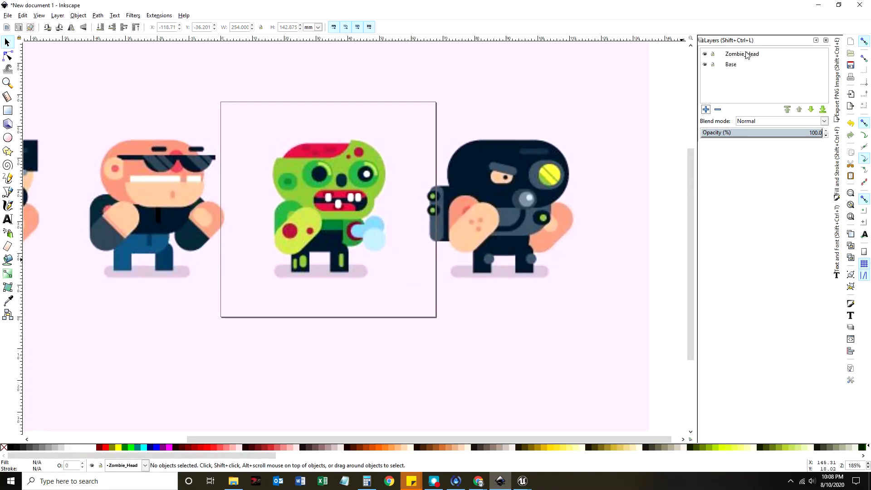
Step: Lock the Base layer and try to move the reference image on the canvas
left_click(714, 66)
left_click_drag(345, 213, 458, 276)
left_click_drag(569, 201, 649, 293)
left_click_drag(678, 190, 516, 254)
left_click_drag(672, 172, 576, 220)
left_click_drag(641, 161, 337, 256)
left_click_drag(346, 291, 372, 282)
left_click_drag(253, 189, 352, 302)
Step: Make Zombie_Head the active layer, and switch the active layer to Base
left_click(743, 55)
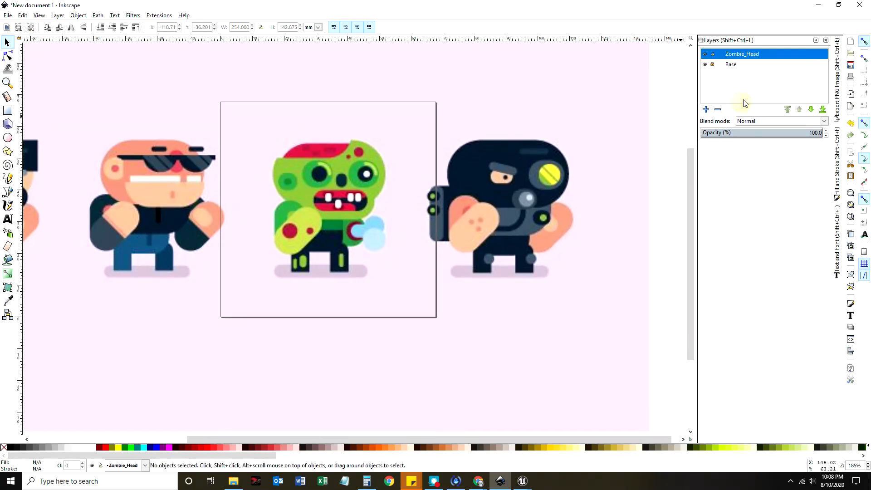
left_click(509, 136)
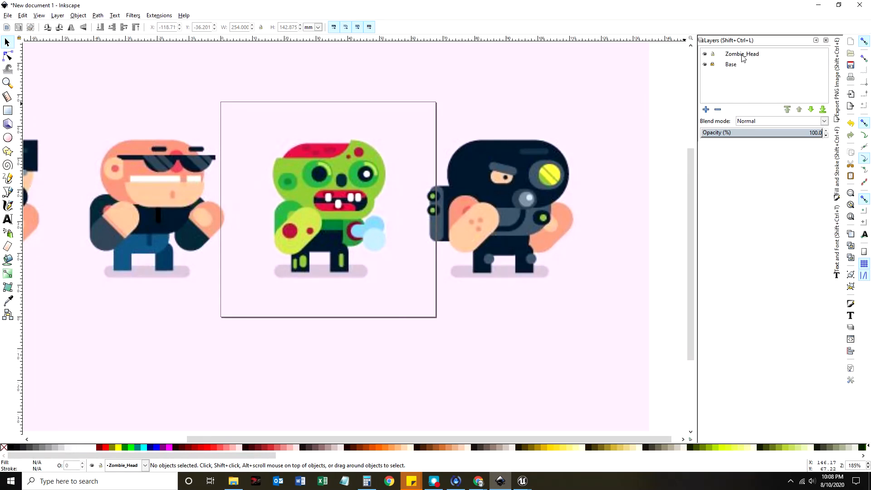
left_click(740, 70)
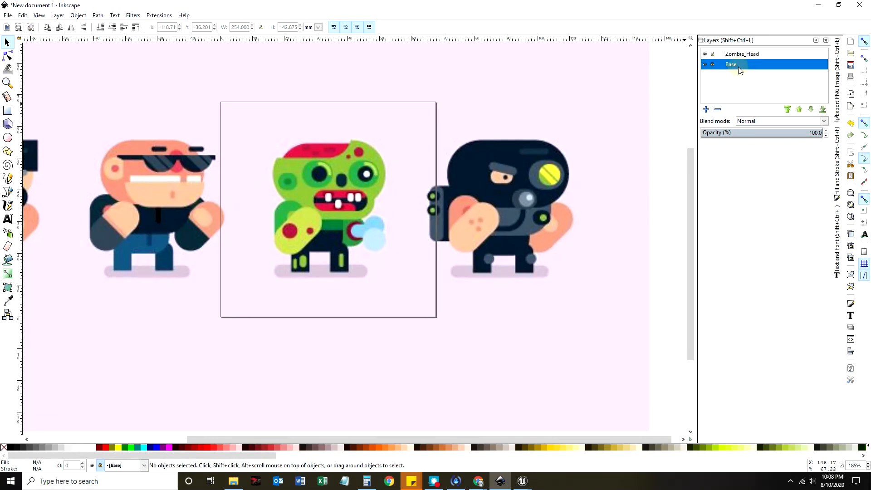
Step: Try to draw a rectangle on the canvas with the locked Base layer active
left_click(716, 93)
left_click(8, 110)
left_click(246, 171)
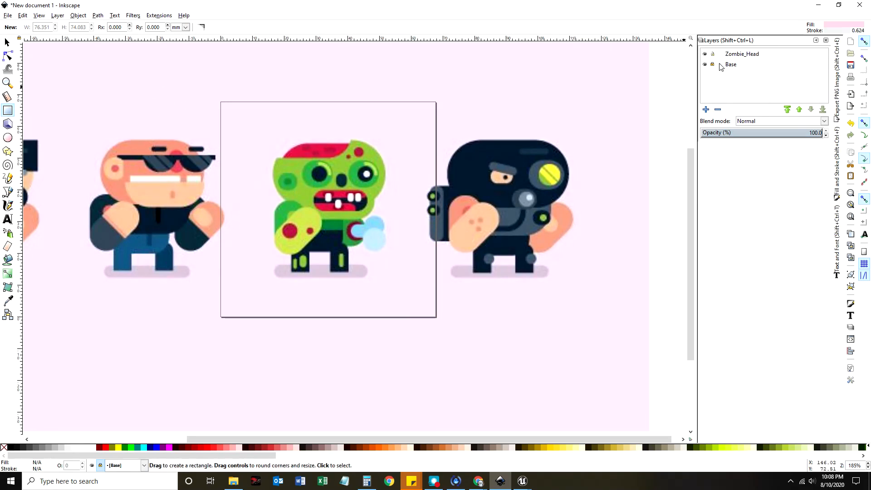
left_click(336, 224)
Step: Make Zombie_Head the active layer and draw three test rectangles over and around the zombie, the last about 15.4 by 17.4 mm
left_click(742, 55)
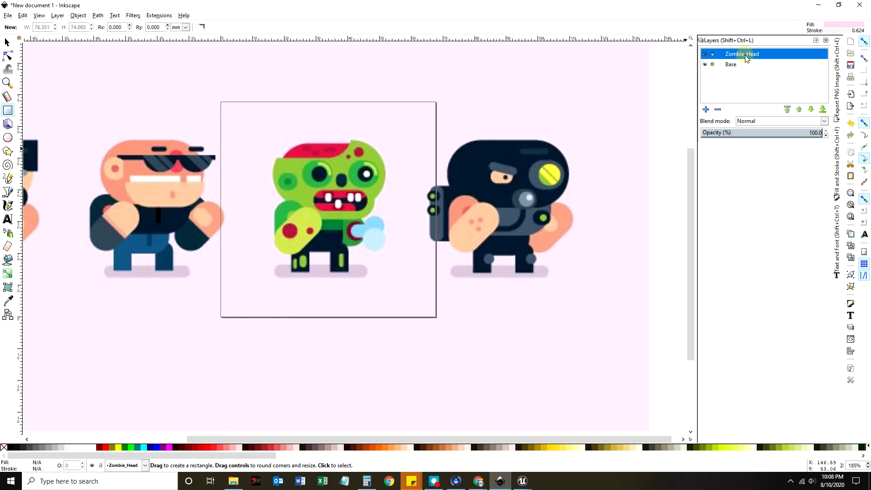
left_click_drag(337, 71, 258, 145)
left_click_drag(348, 152, 402, 227)
left_click_drag(246, 209, 294, 265)
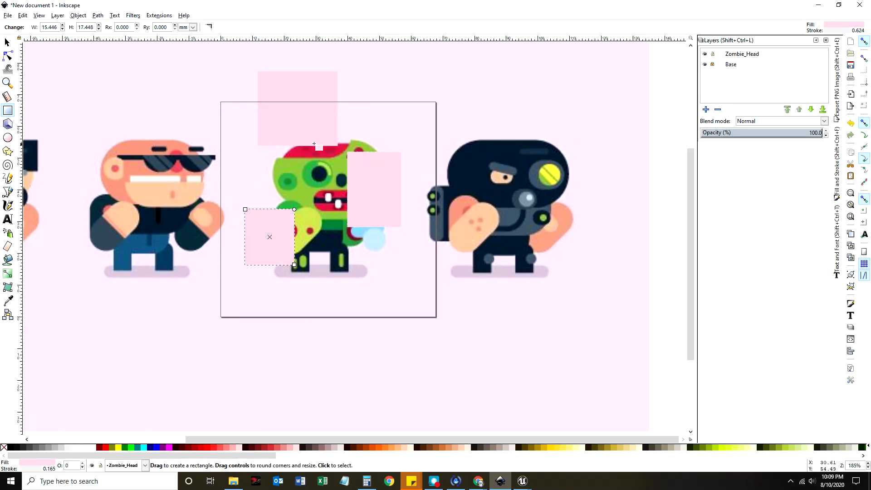
left_click(8, 43)
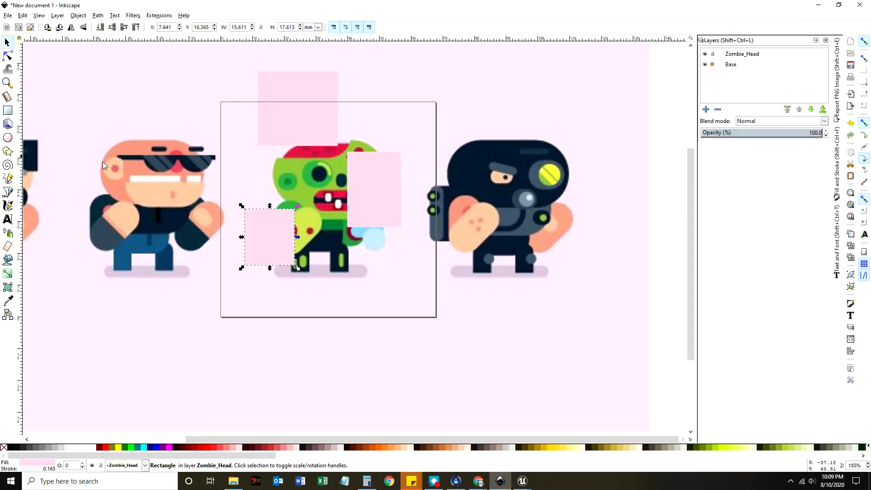
Step: Hide and show the Zombie_Head layer several times, hide and show the Base layer once, and deselect the rectangle
left_click(705, 54)
left_click(705, 54)
left_click(705, 54)
left_click(706, 54)
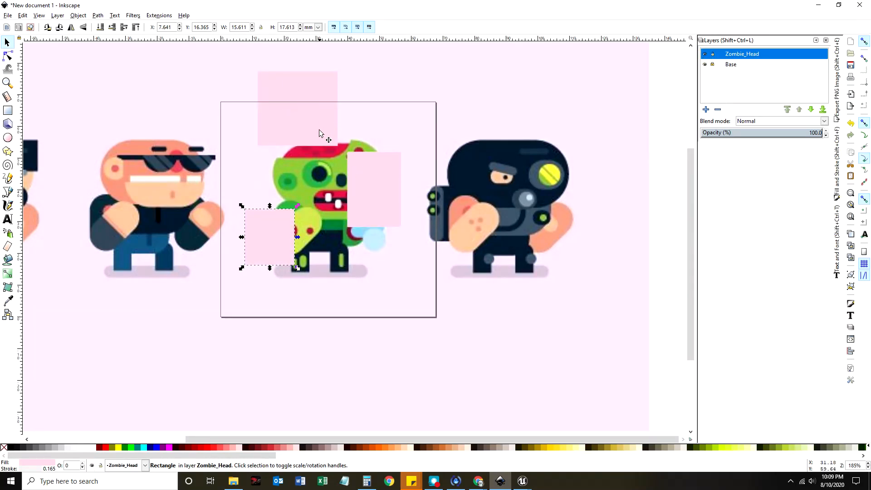
left_click(705, 54)
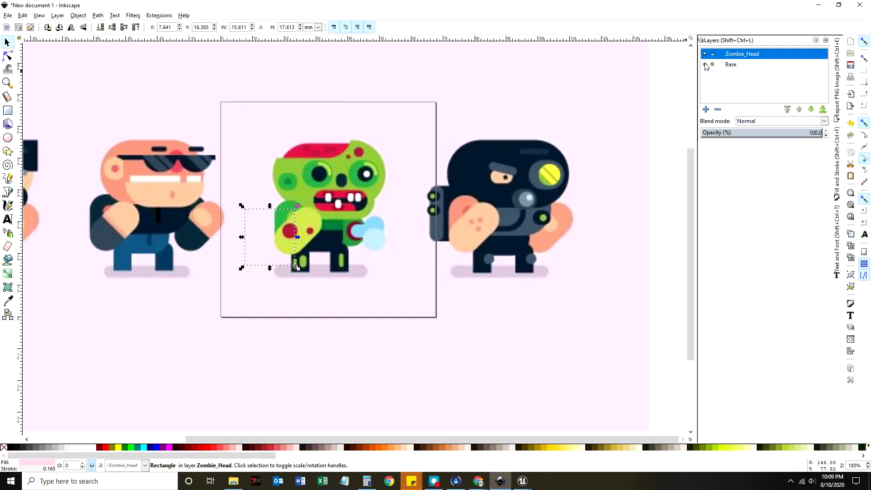
left_click(706, 54)
left_click(706, 64)
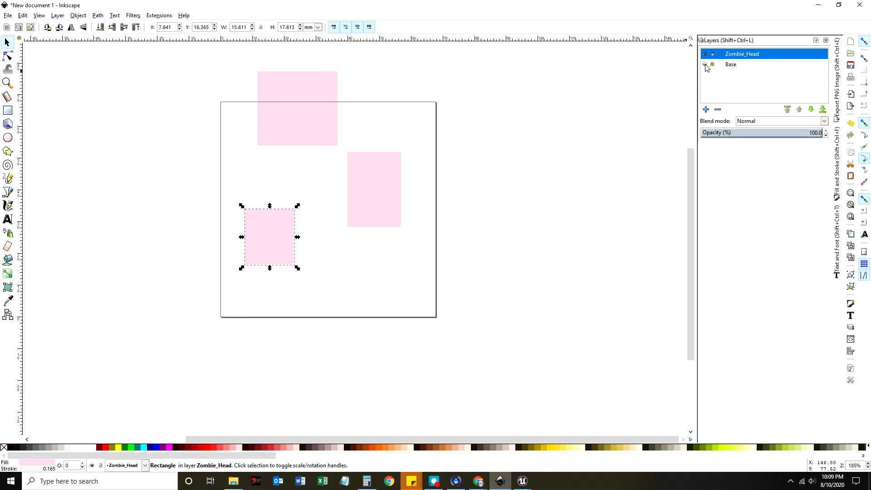
left_click(706, 65)
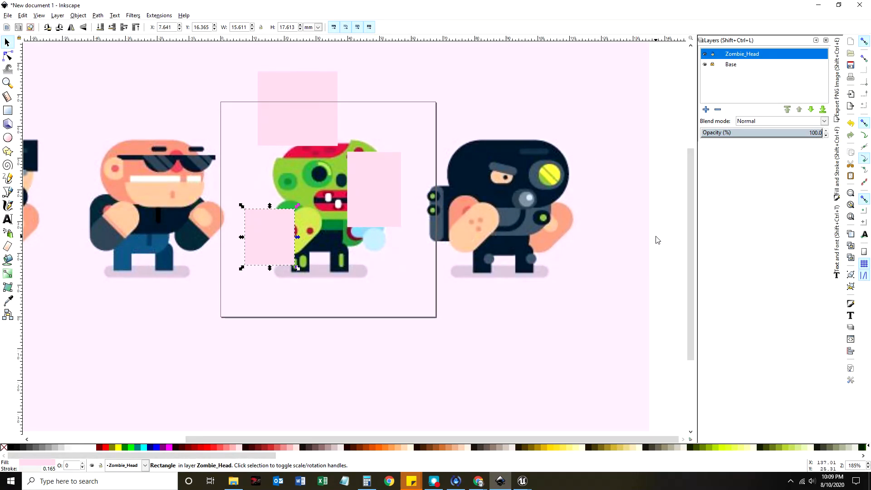
left_click(499, 217)
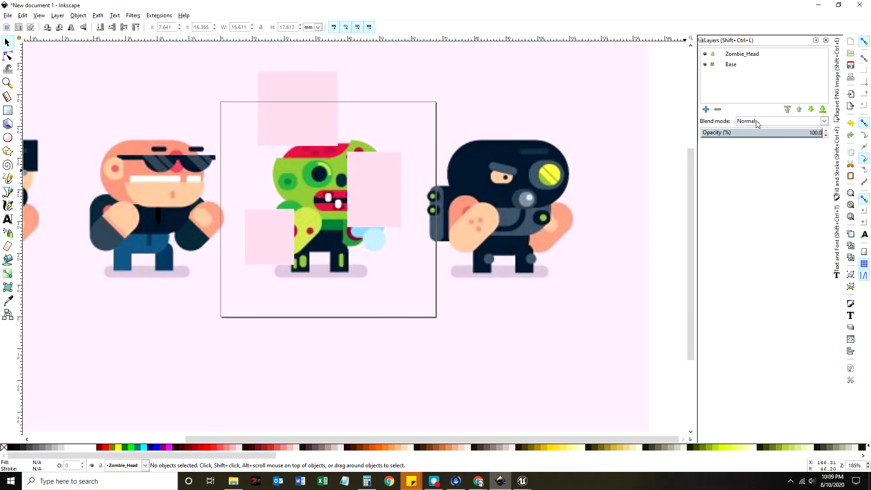
Step: Lower the Zombie_Head layer's opacity to 62.8%
left_click(736, 64)
left_click(738, 54)
left_click_drag(816, 133, 348, 123)
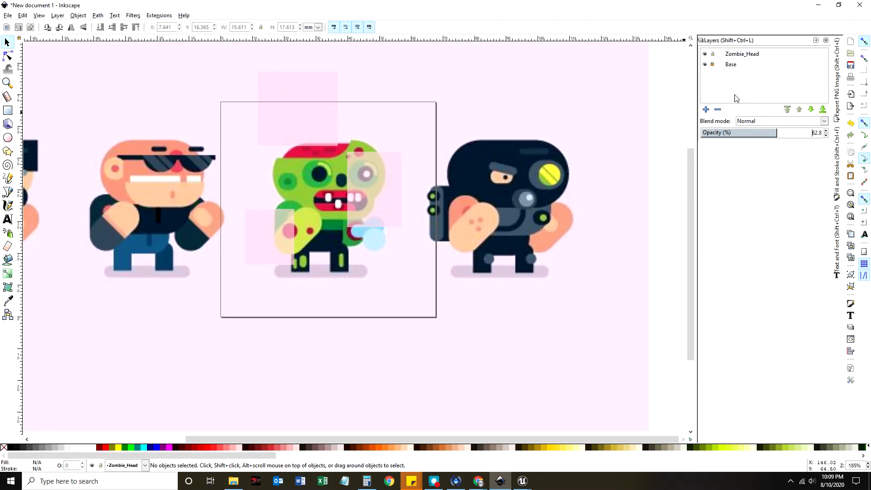
Step: Try a lower opacity on the Base layer, and set both the Base and Zombie_Head layers to 100% opacity
left_click(735, 67)
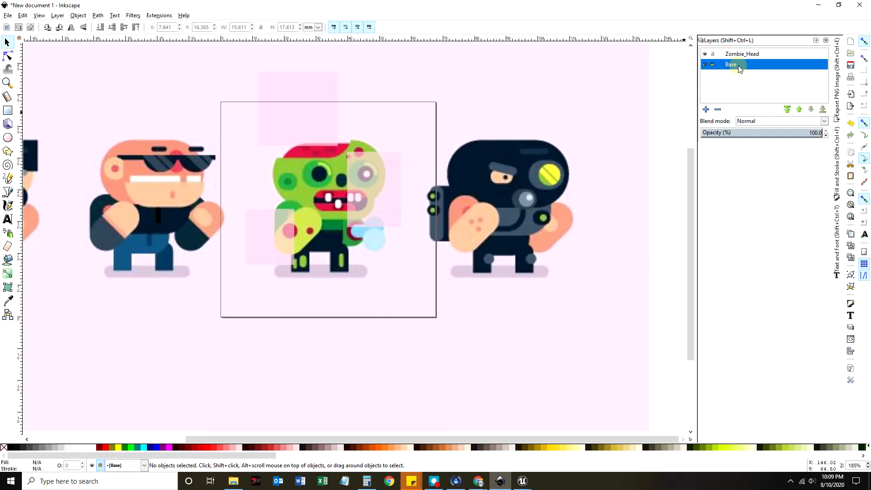
left_click_drag(792, 135, 459, 103)
left_click_drag(742, 135, 826, 134)
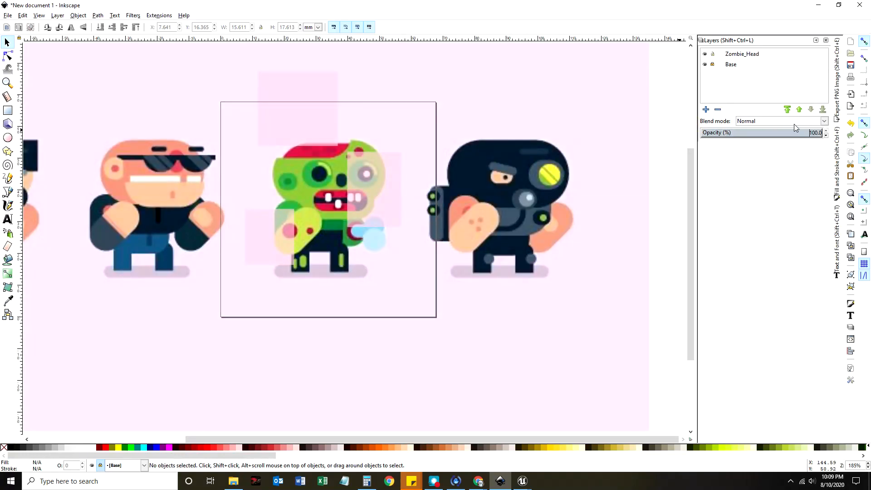
left_click(742, 55)
left_click_drag(752, 134, 863, 135)
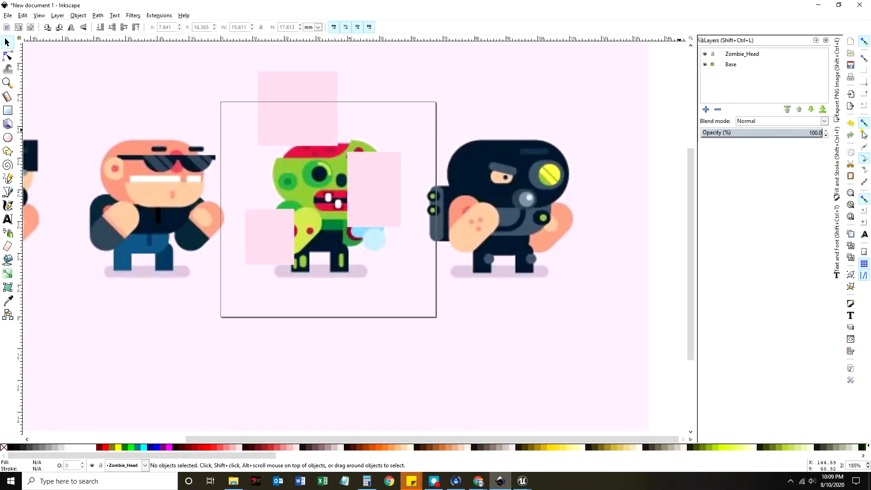
Step: Delete the three test rectangles from the Zombie_Head layer
left_click(299, 119)
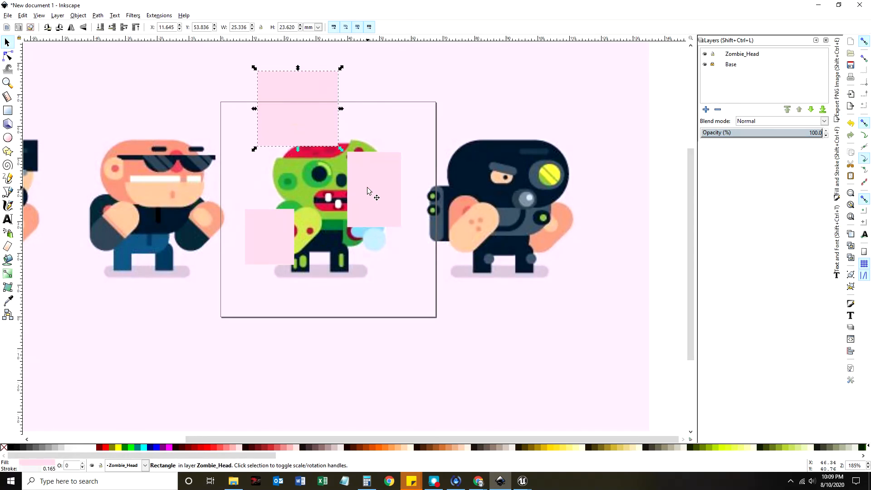
key("Delete")
left_click(369, 191)
key("Delete")
left_click(268, 222)
key("Delete")
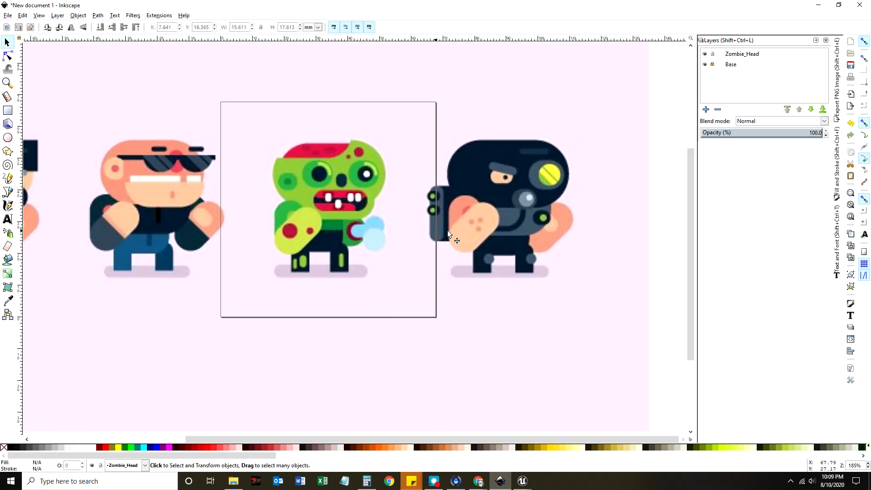